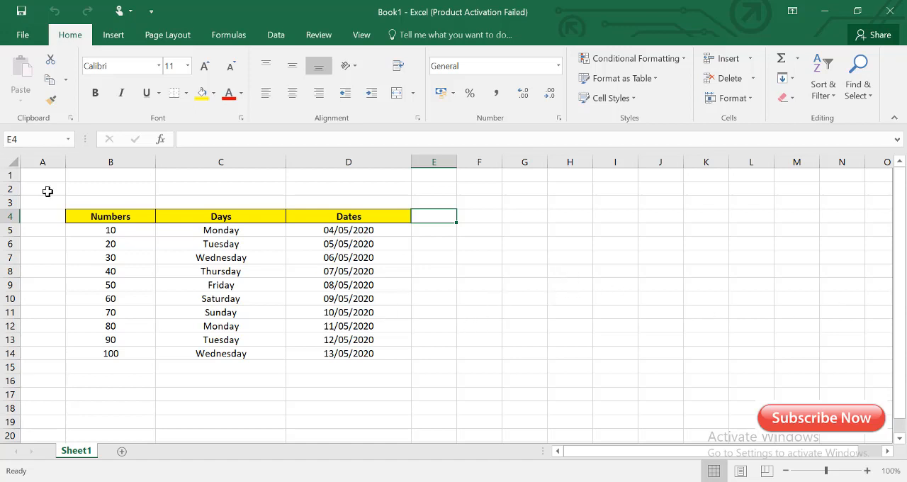
- Examine the table's Numbers, Days and Dates columns and the entries in each
left_click_drag(54, 203, 425, 371)
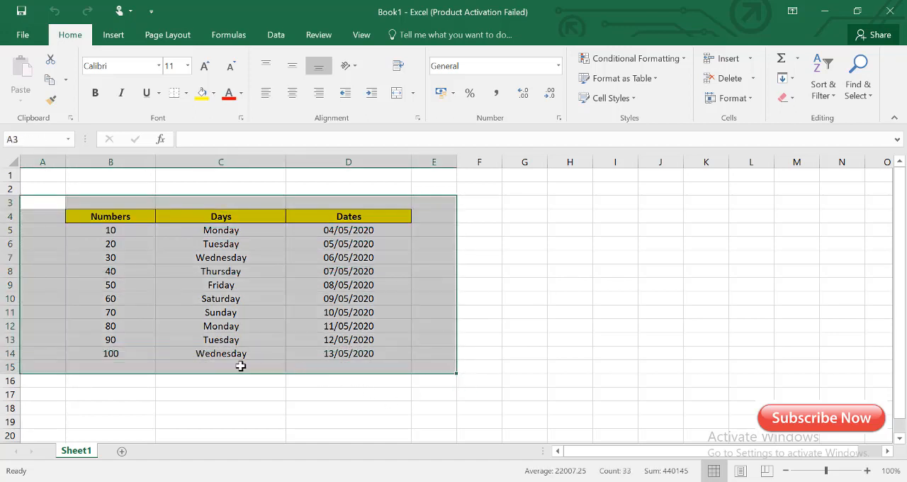
left_click(127, 367)
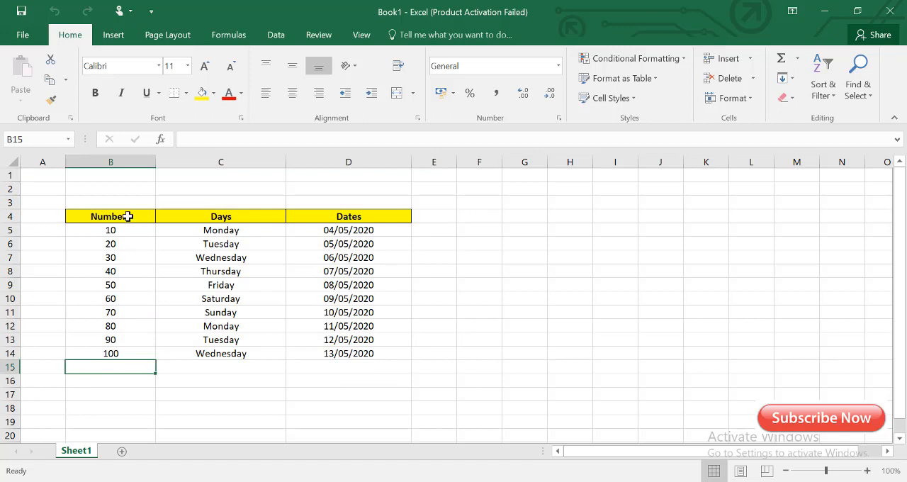
left_click_drag(127, 230, 127, 354)
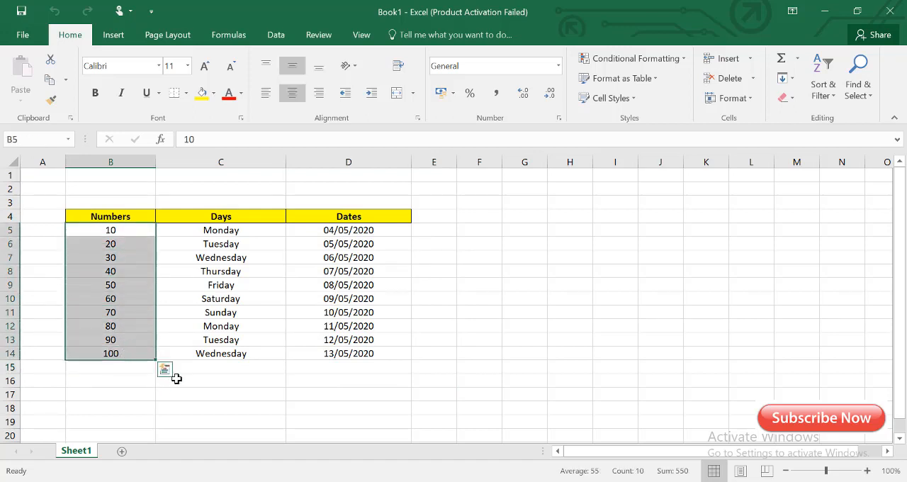
left_click_drag(263, 231, 258, 357)
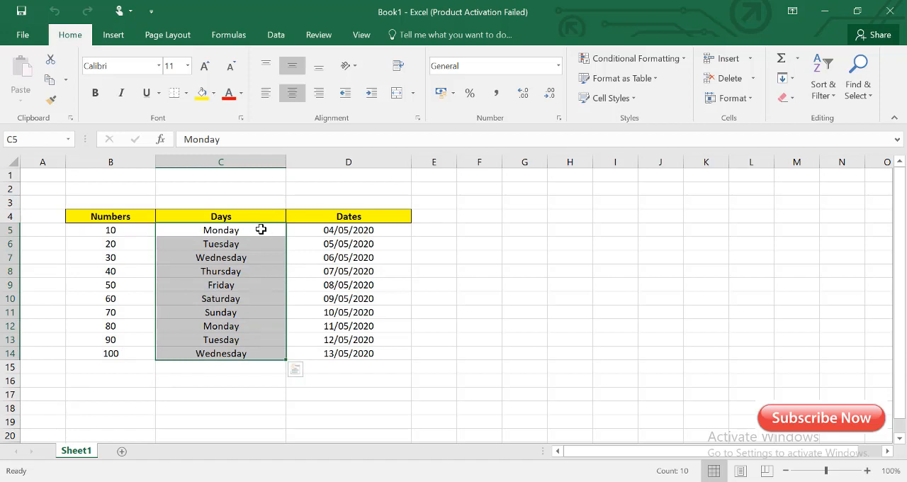
left_click_drag(261, 229, 264, 363)
left_click_drag(401, 231, 398, 358)
left_click(489, 382)
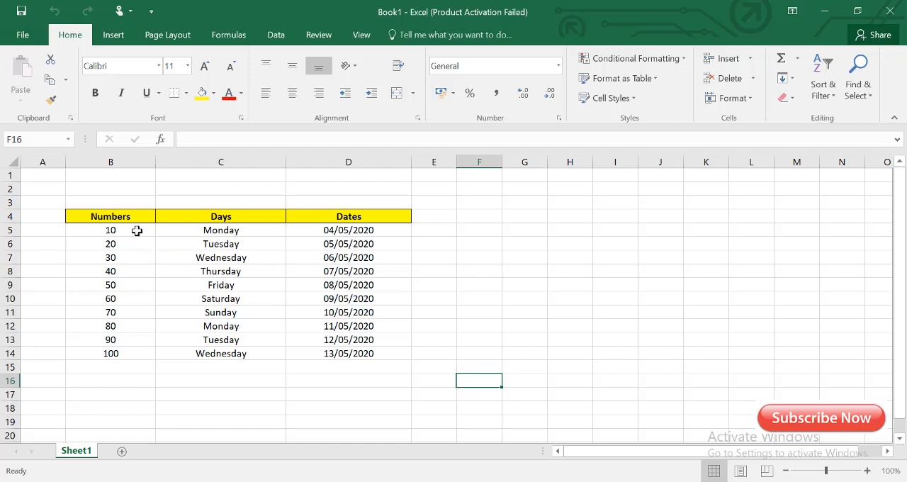
left_click_drag(135, 229, 125, 351)
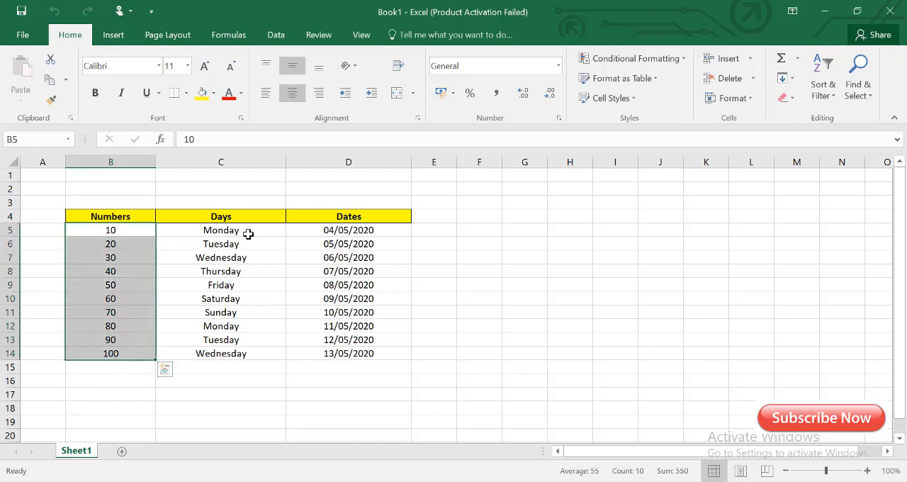
left_click_drag(247, 232, 245, 351)
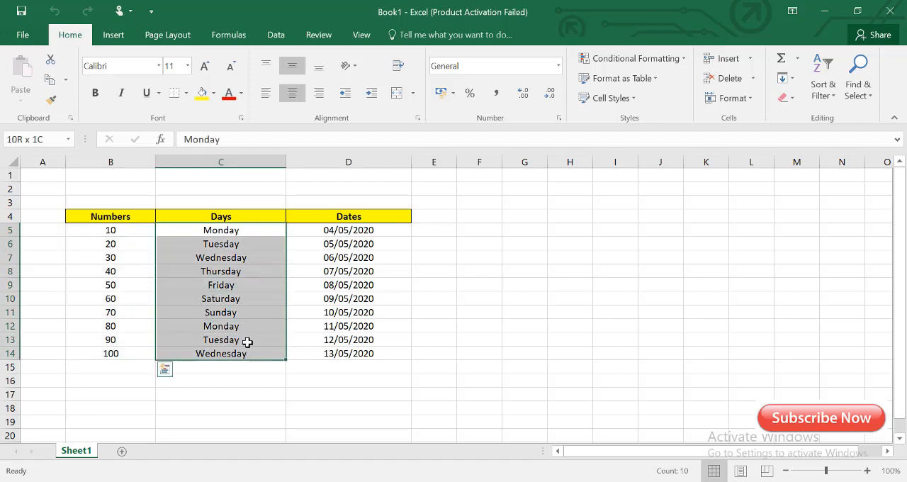
left_click(233, 216)
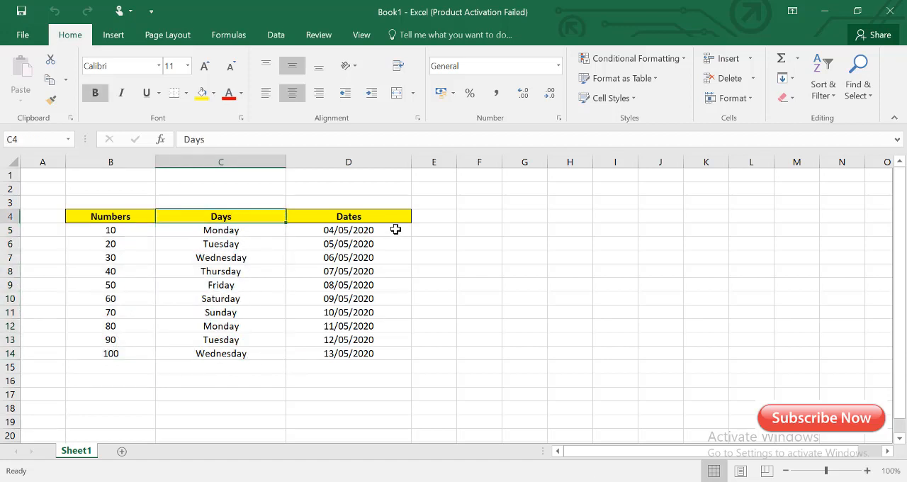
left_click_drag(396, 231, 391, 358)
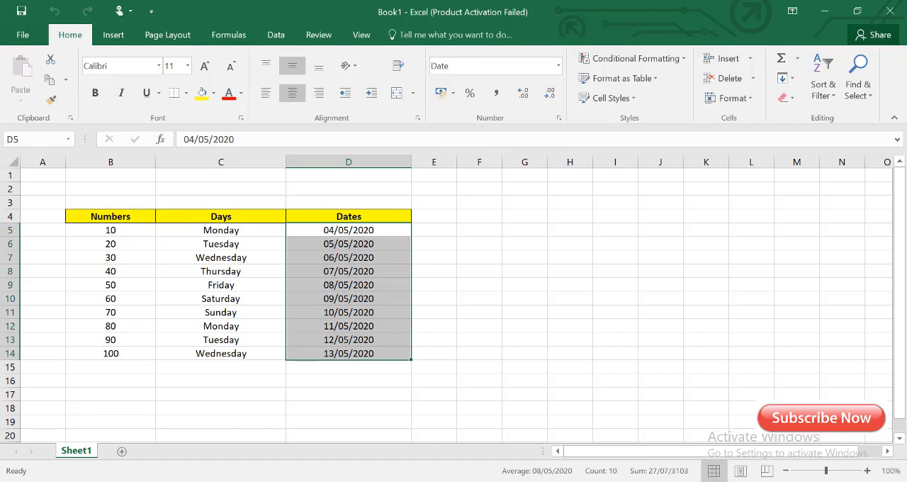
left_click(127, 232)
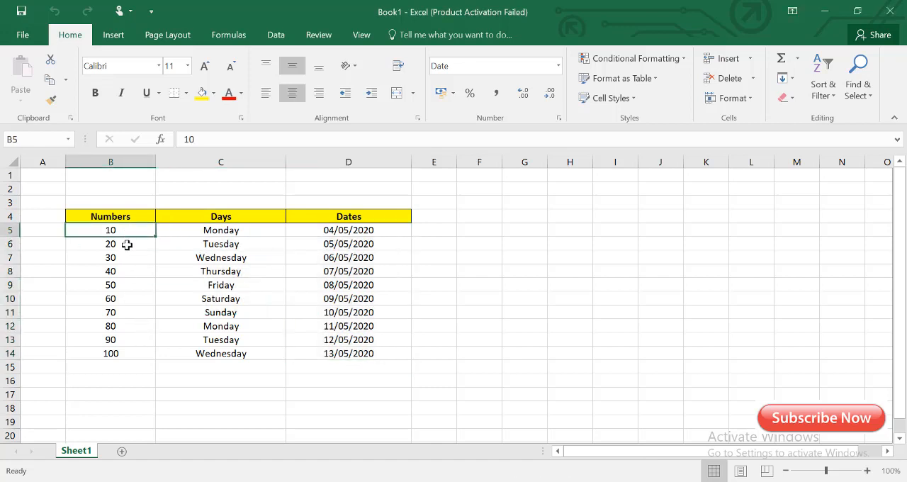
left_click_drag(126, 244, 118, 352)
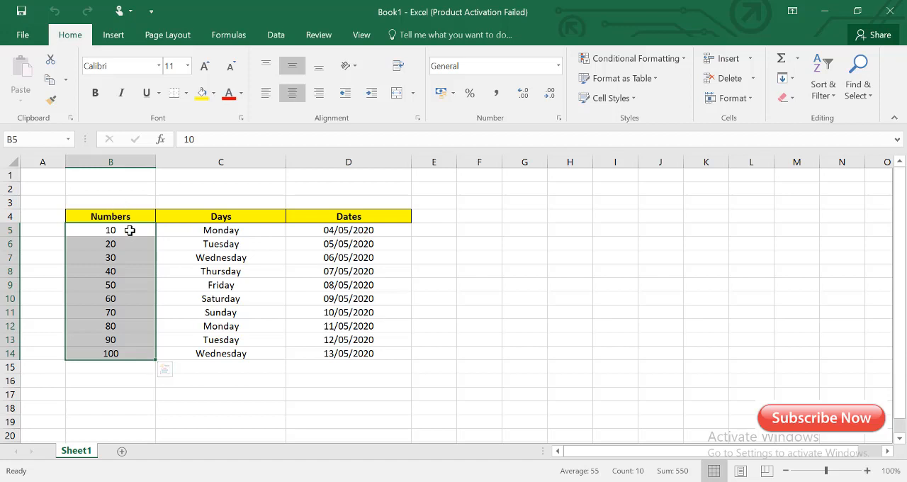
left_click(127, 230)
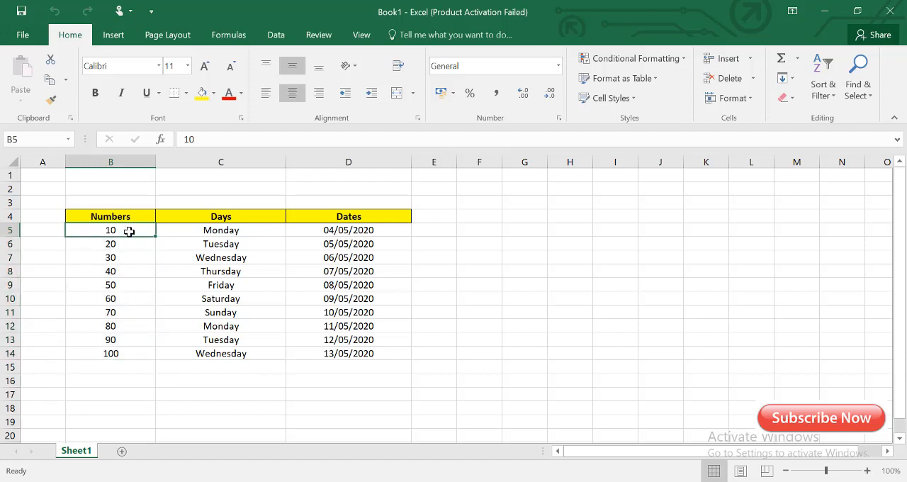
- Highlight the values greater than 50 in B5:B14 with Light Red Fill with Dark Red Text using conditional formatting
left_click_drag(129, 231, 125, 356)
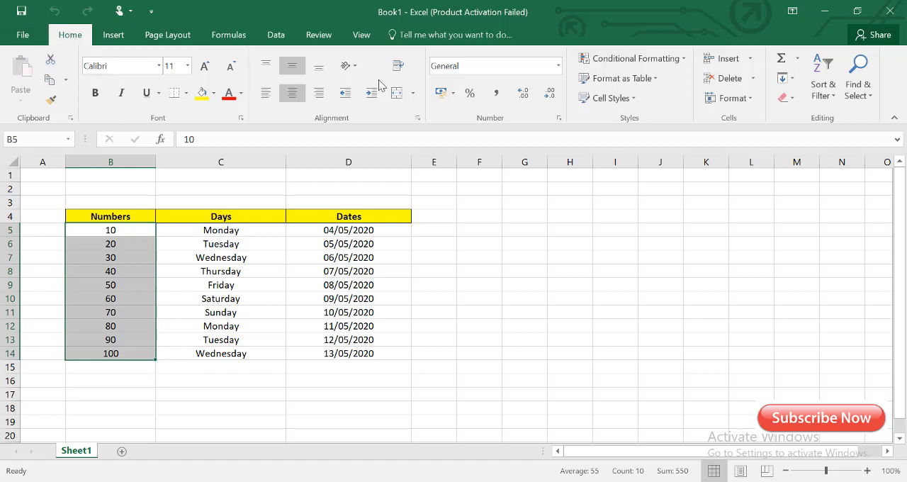
left_click(684, 63)
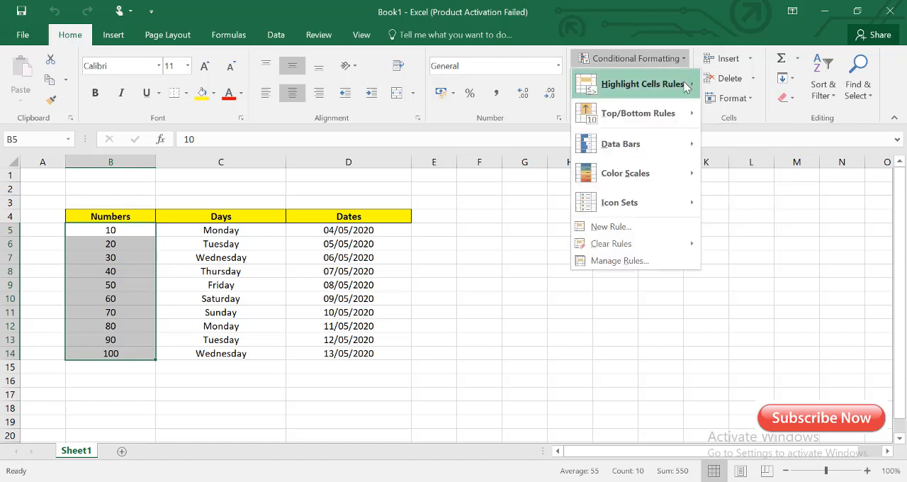
mouse_move(667, 89)
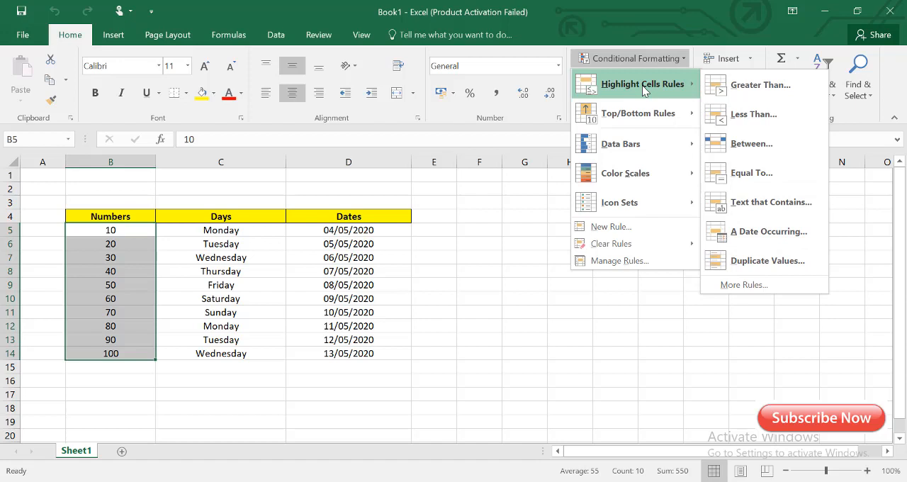
left_click(776, 88)
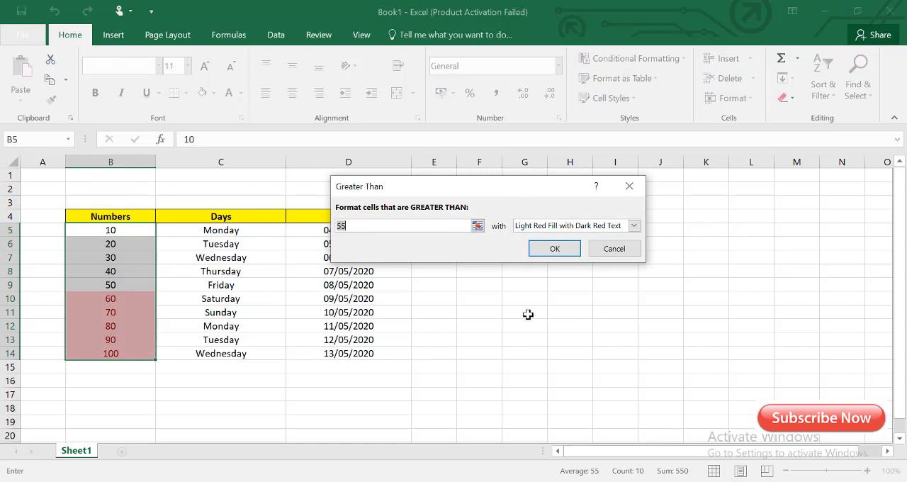
left_click(375, 224)
left_click_drag(353, 226, 330, 228)
type("50")
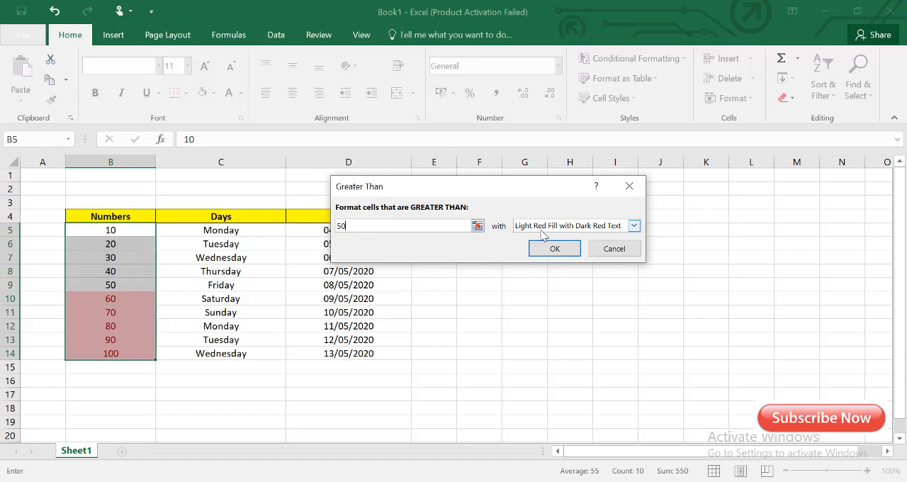
left_click(634, 227)
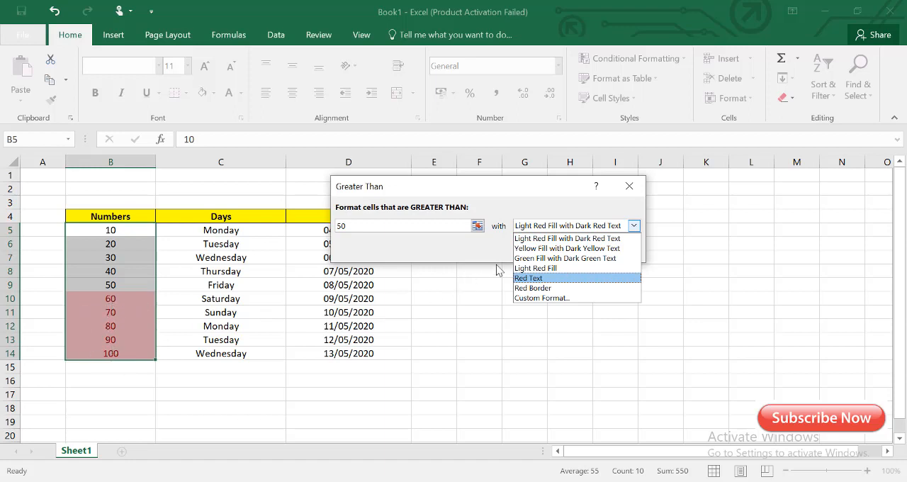
left_click(634, 226)
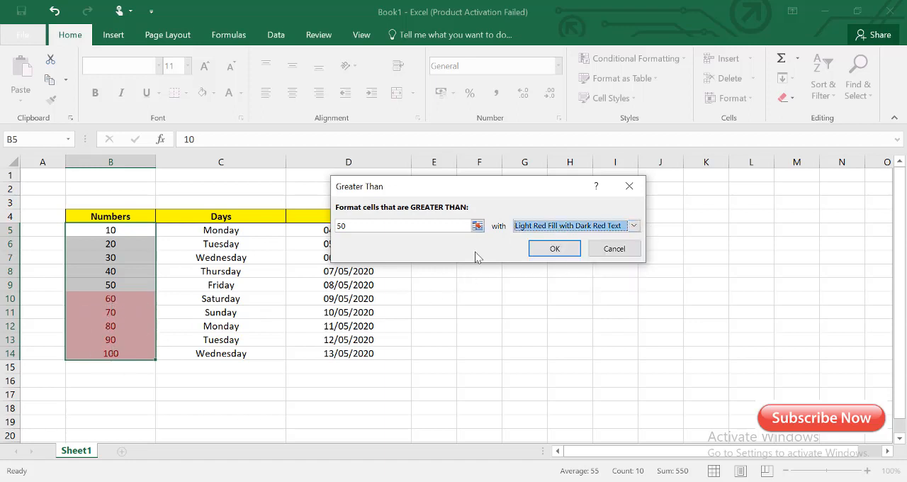
left_click(553, 249)
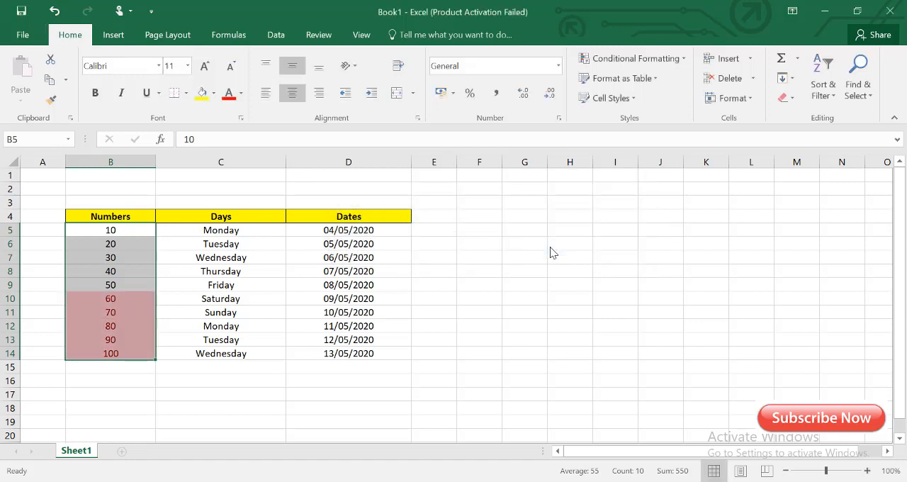
left_click(131, 284)
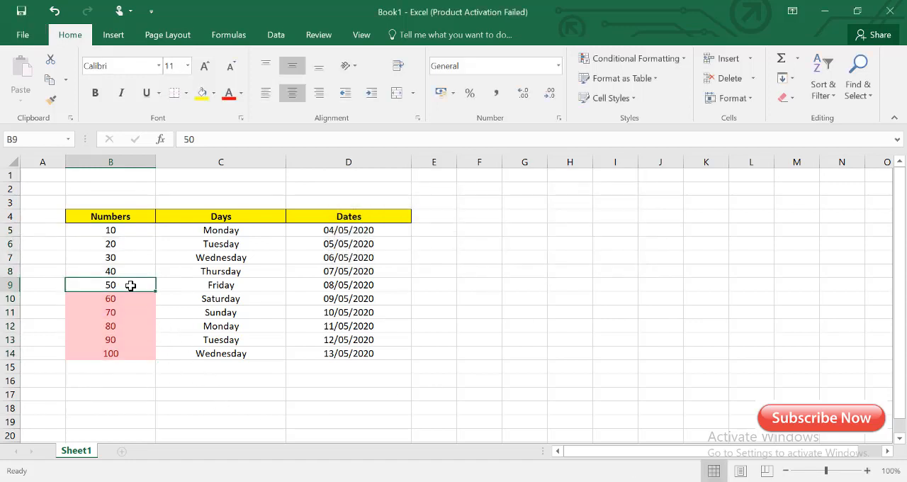
left_click_drag(124, 298, 129, 353)
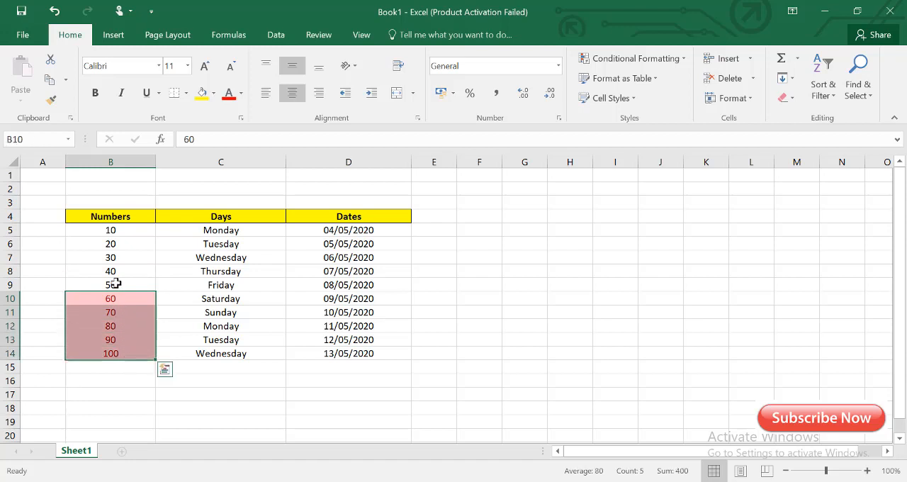
left_click_drag(130, 283, 107, 354)
left_click(91, 234)
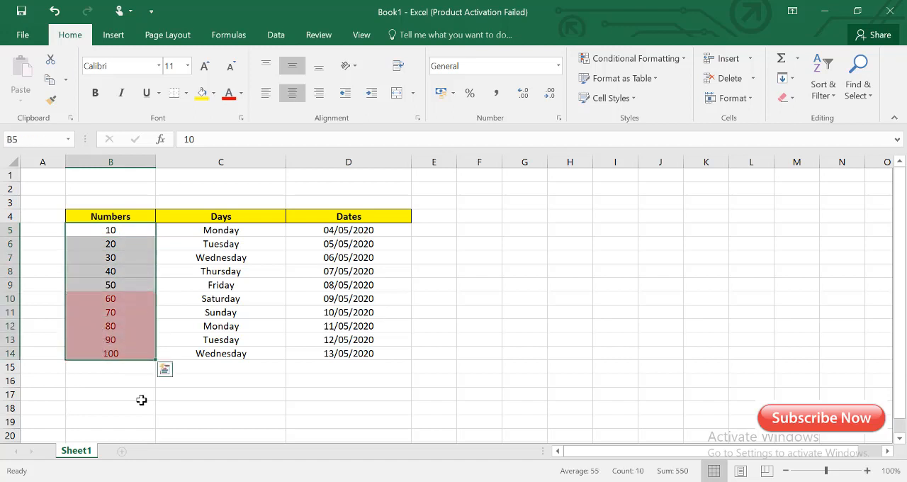
- Change the Numbers values to 75 in cell B6 and 45 in cell B12 to test the highlighting rule
left_click(115, 245)
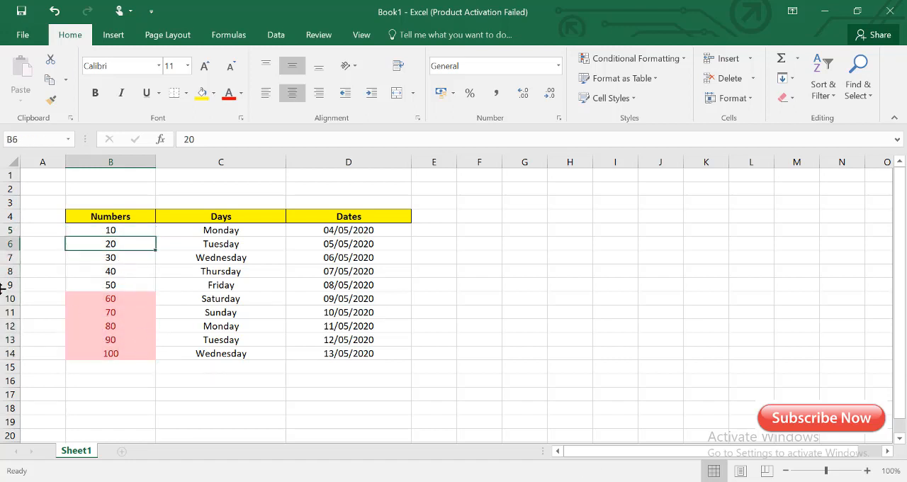
type("75")
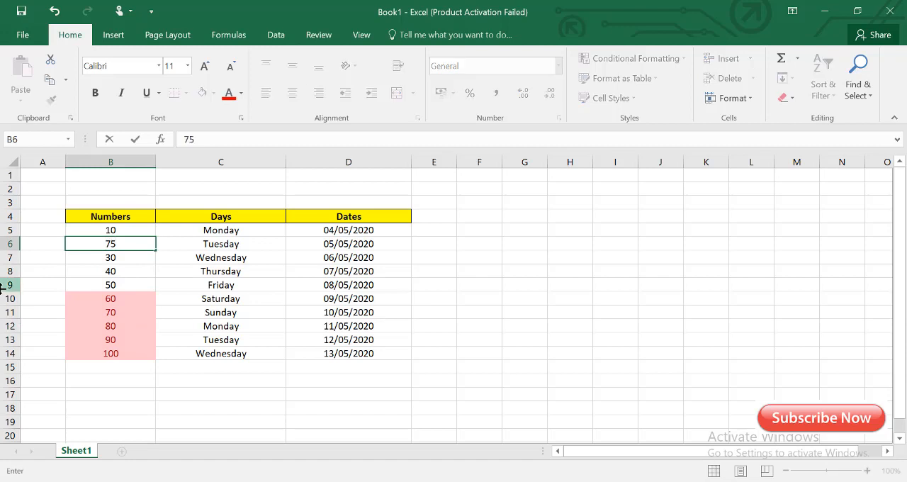
left_click(507, 284)
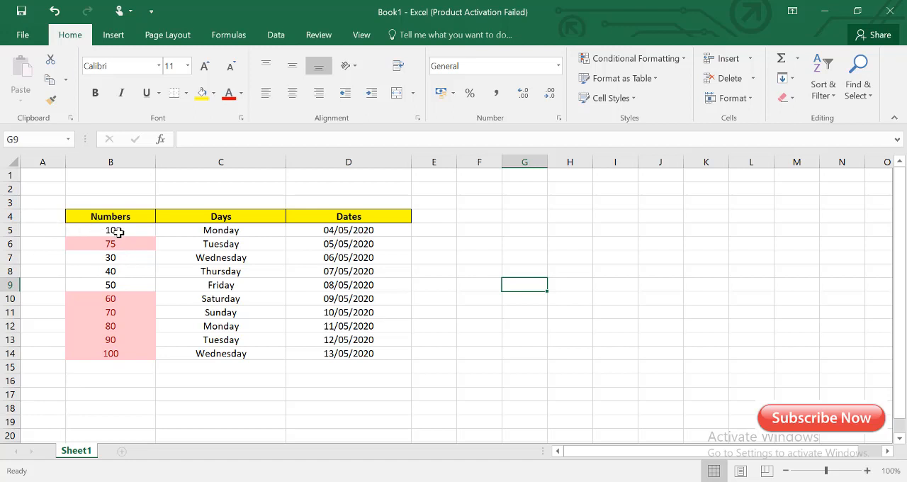
left_click(114, 327)
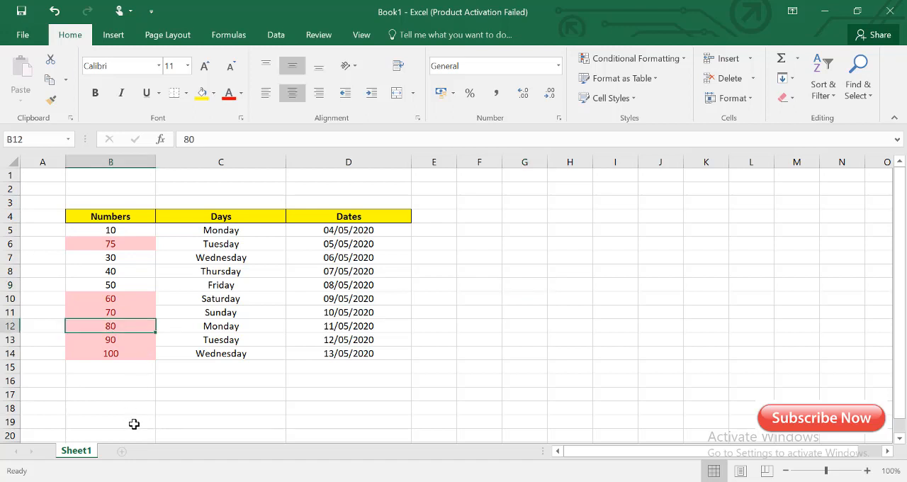
type("45")
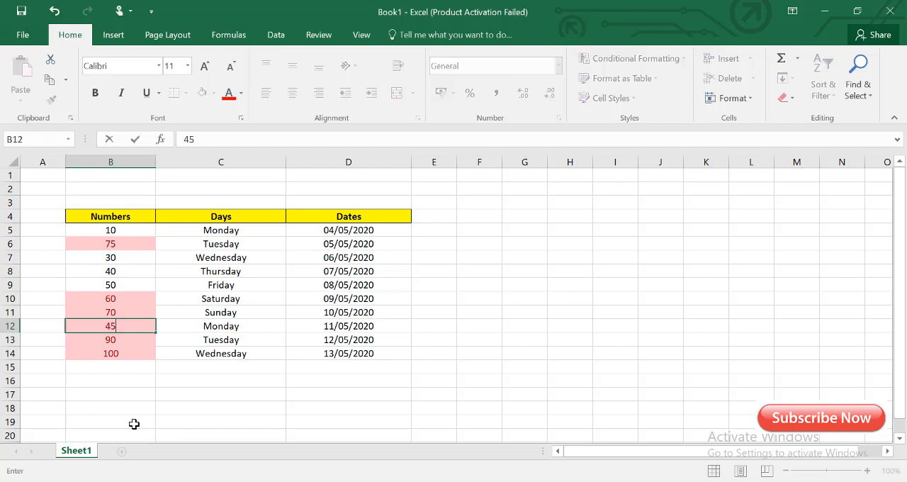
left_click(515, 337)
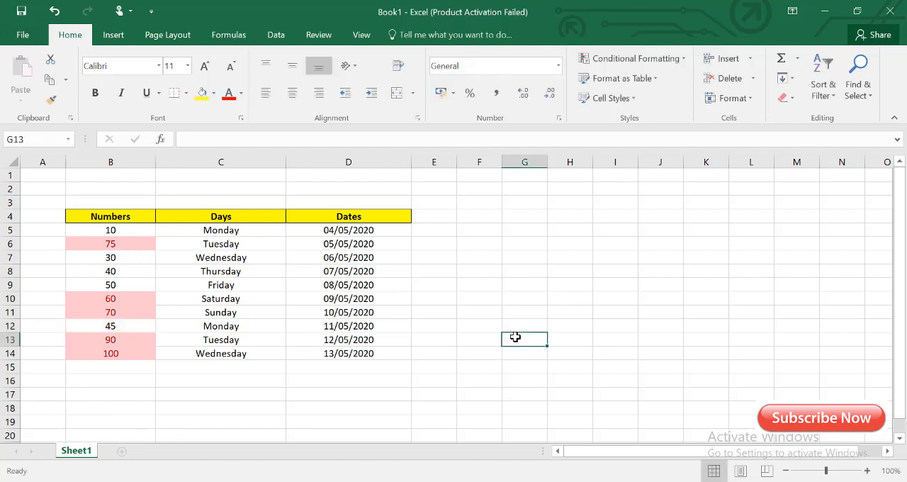
left_click(119, 326)
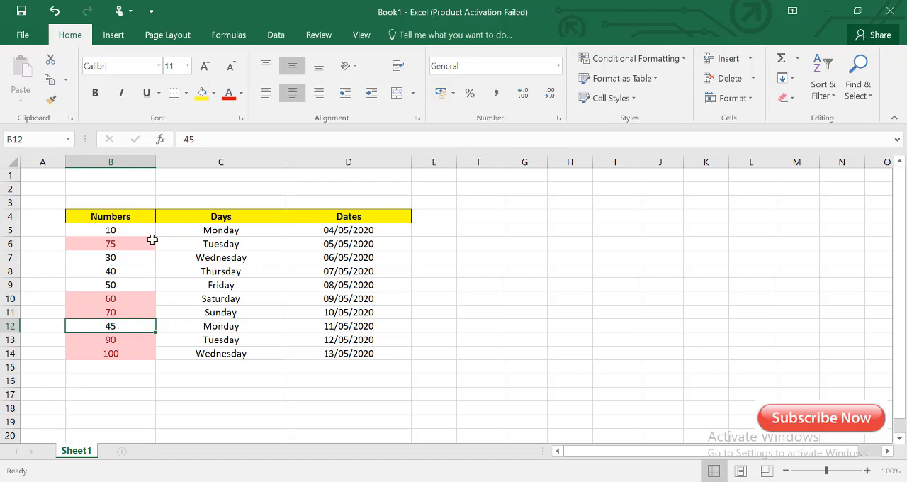
- Clear the conditional formatting rules from the Numbers cells B5:B14, leaving the rest of the sheet's rules alone
left_click_drag(133, 229, 129, 353)
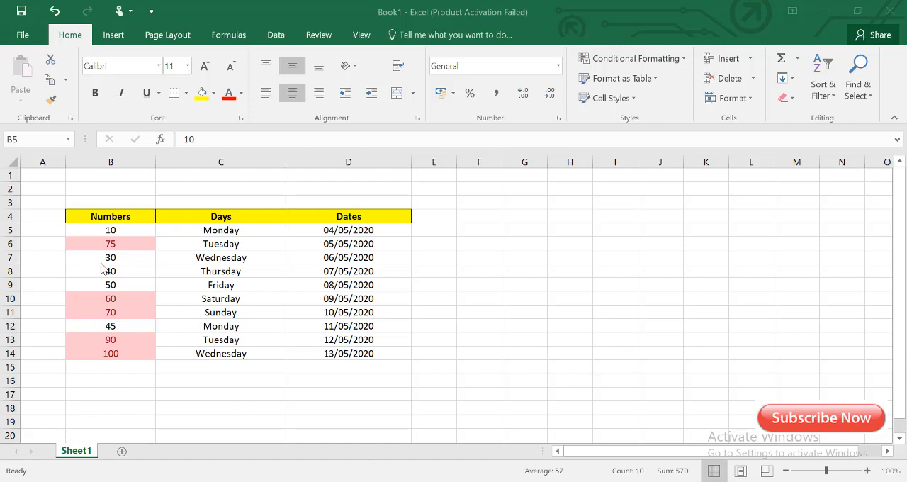
left_click_drag(49, 206, 423, 375)
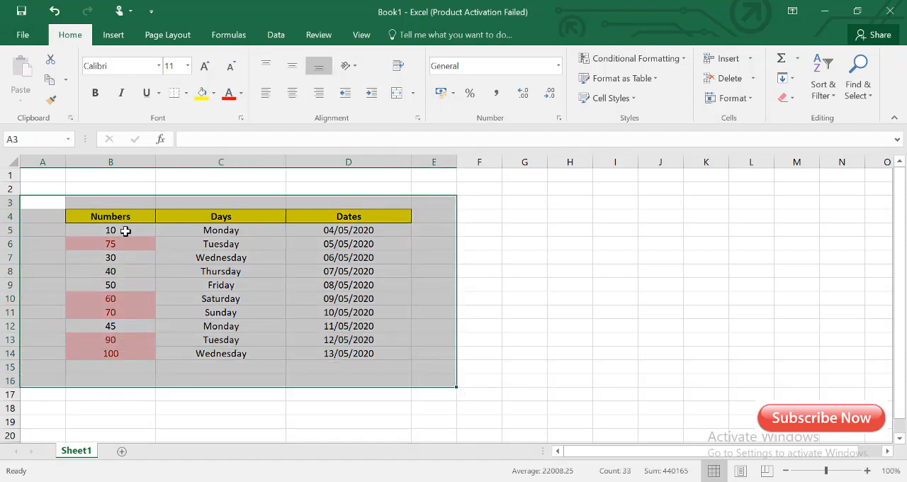
left_click_drag(126, 230, 126, 352)
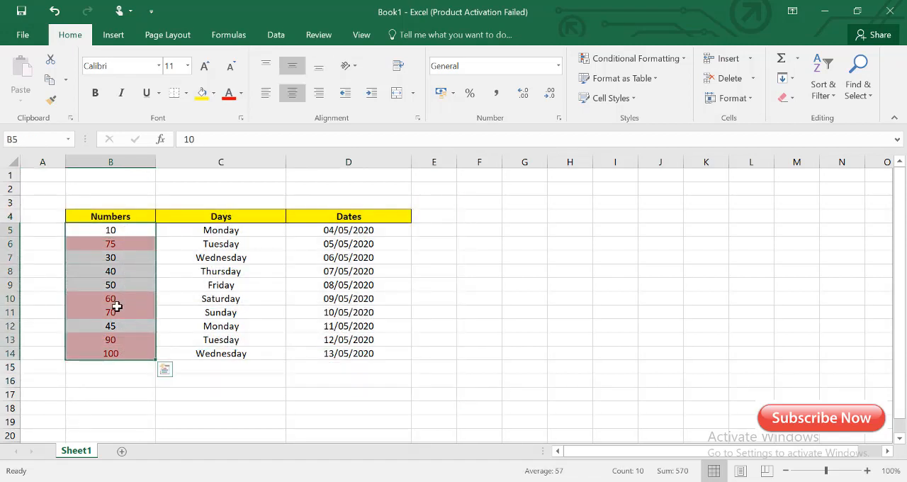
left_click(684, 60)
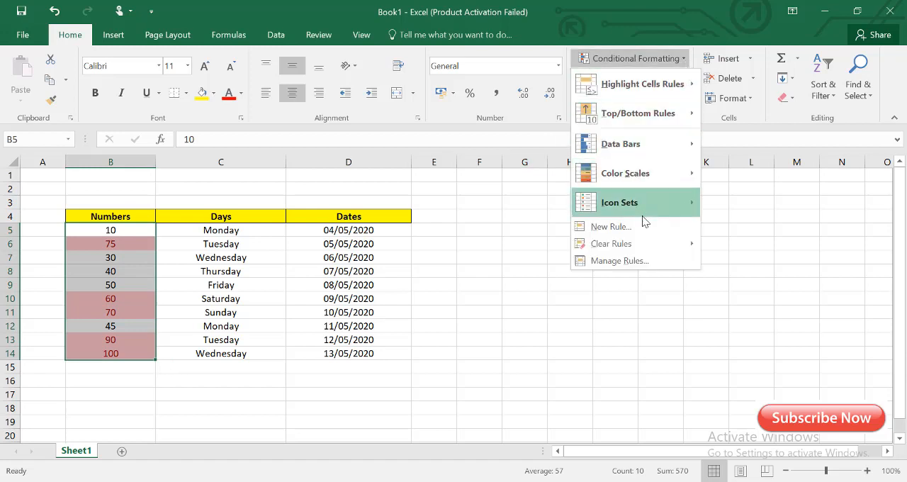
mouse_move(627, 248)
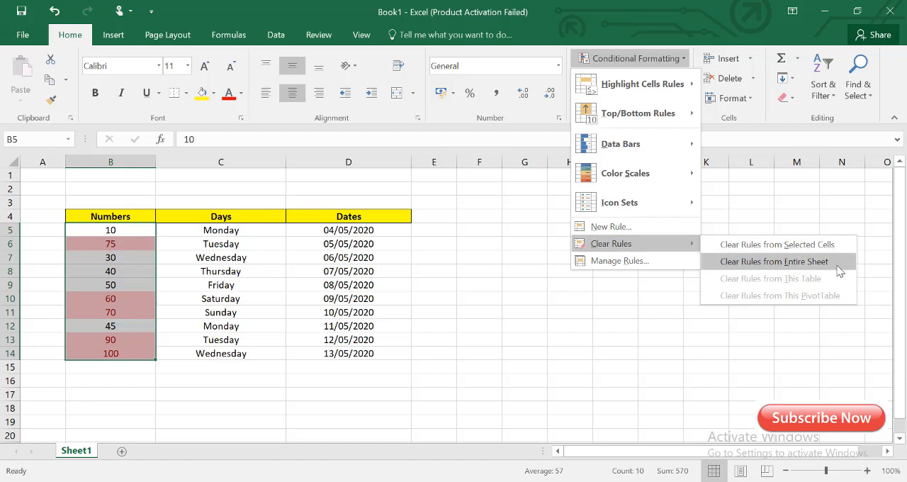
left_click(791, 244)
left_click(112, 382)
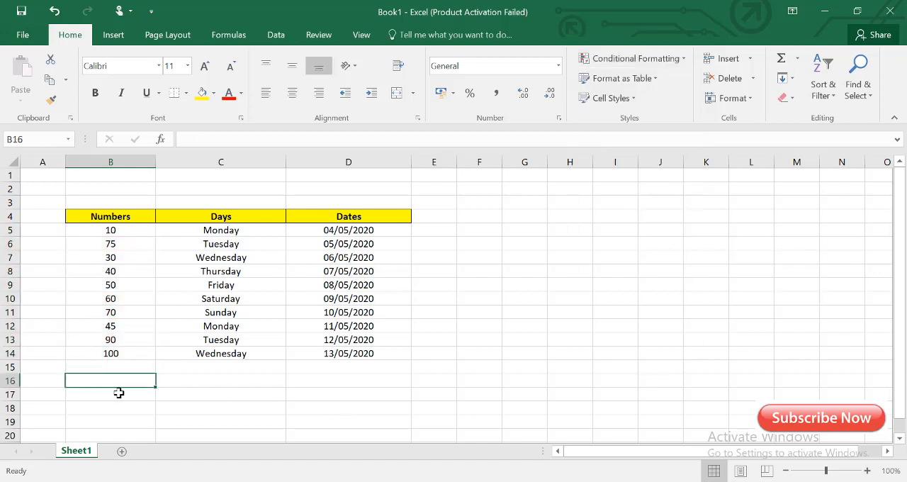
- Highlight the values less than 50 in B5:B14 with Green Fill with Dark Green Text using conditional formatting
left_click_drag(118, 367, 119, 228)
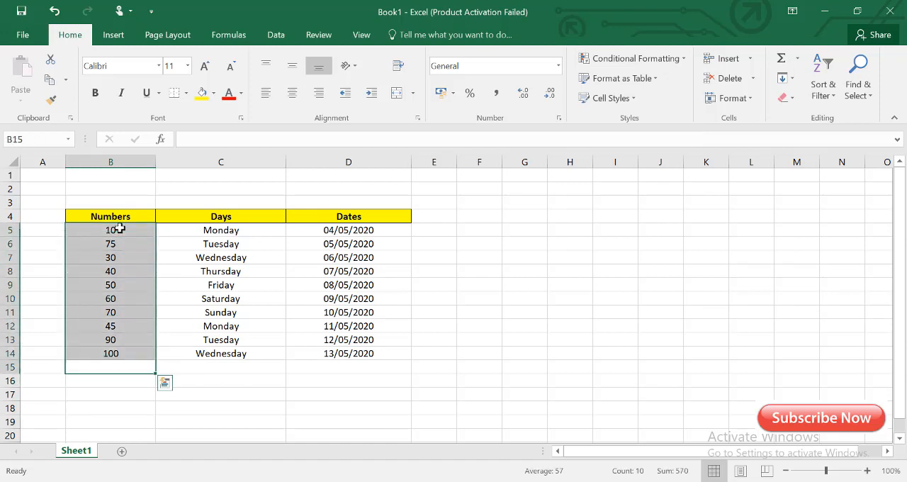
left_click(129, 230)
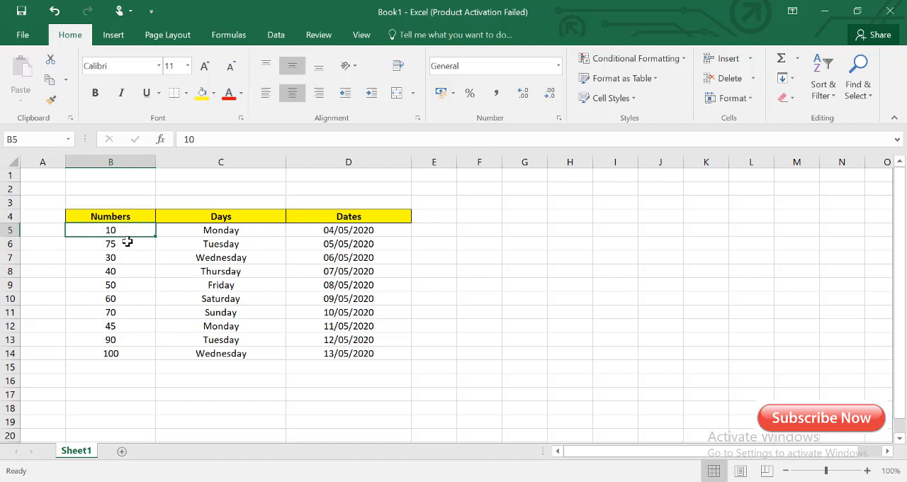
left_click_drag(131, 230, 139, 349)
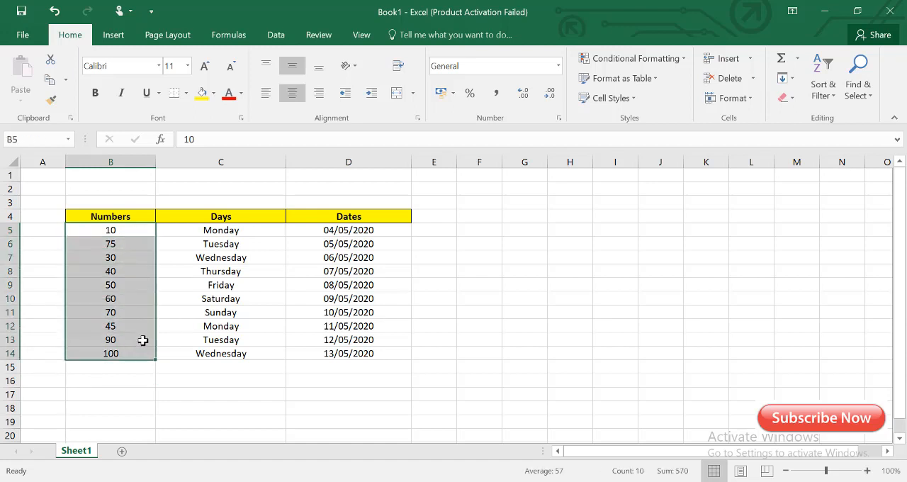
left_click(683, 61)
mouse_move(673, 84)
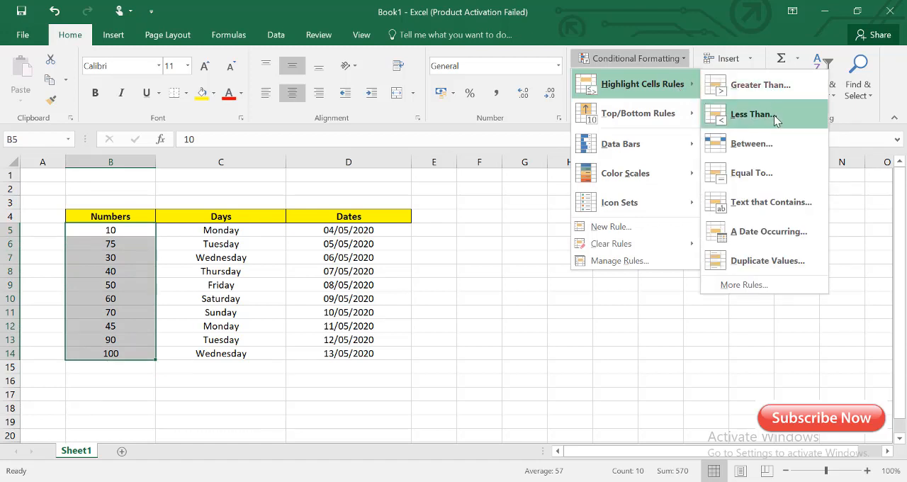
left_click(752, 114)
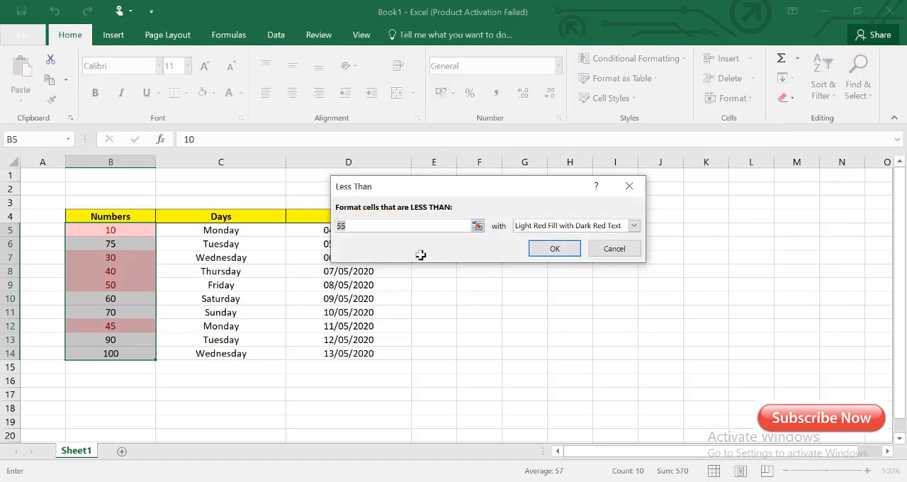
left_click(357, 223)
type("50")
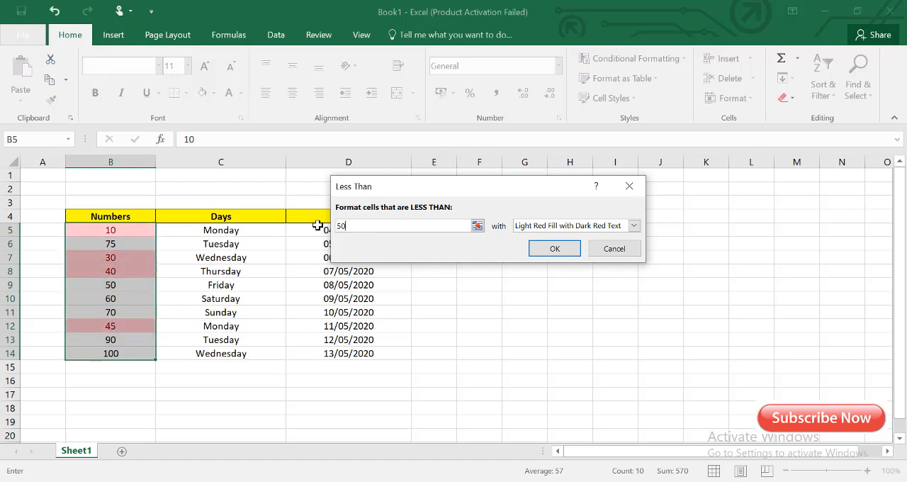
left_click(634, 226)
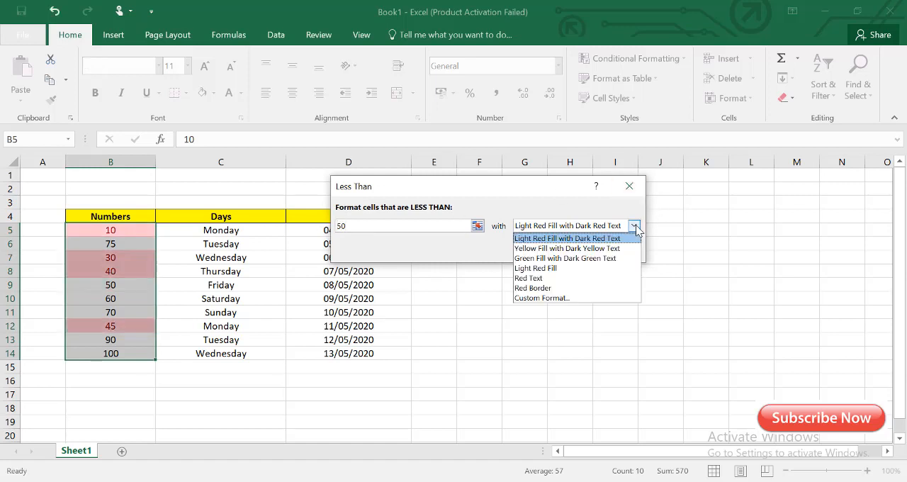
left_click(609, 258)
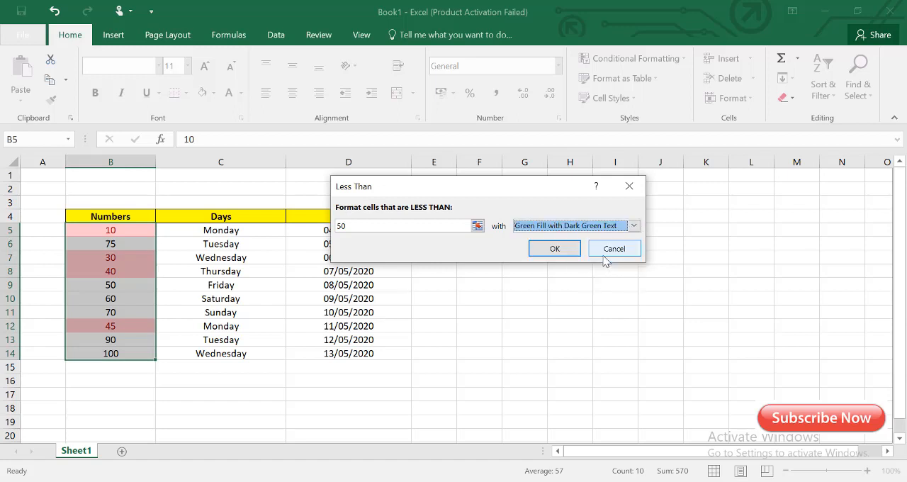
left_click(551, 249)
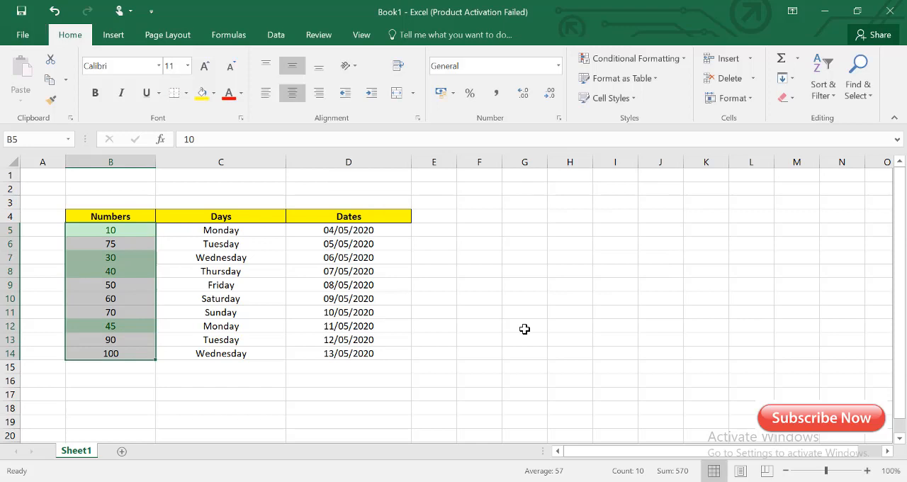
left_click(121, 299)
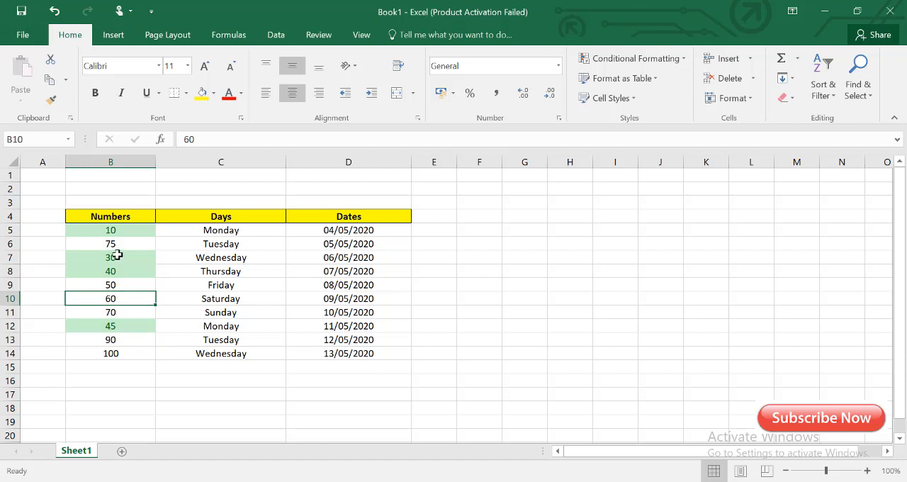
- Change the Numbers value in cell B10 to 30 to test the less-than highlighting rule
left_click_drag(116, 231, 117, 356)
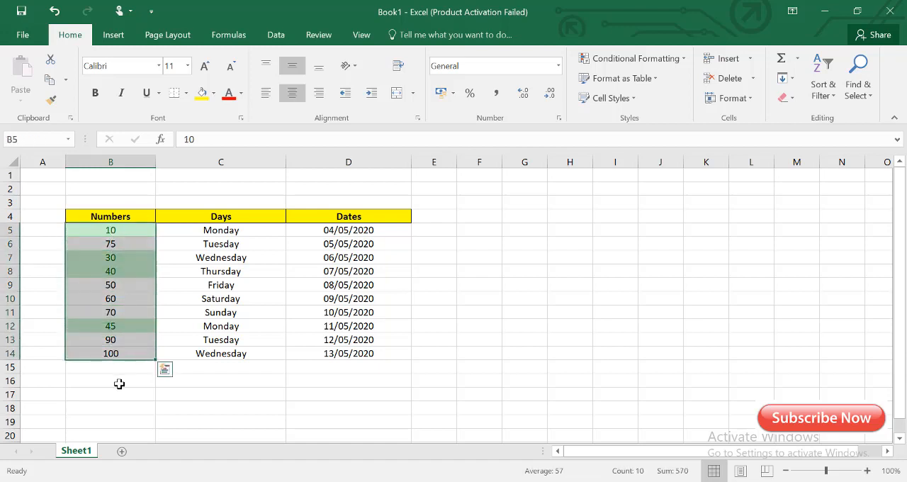
left_click(113, 245)
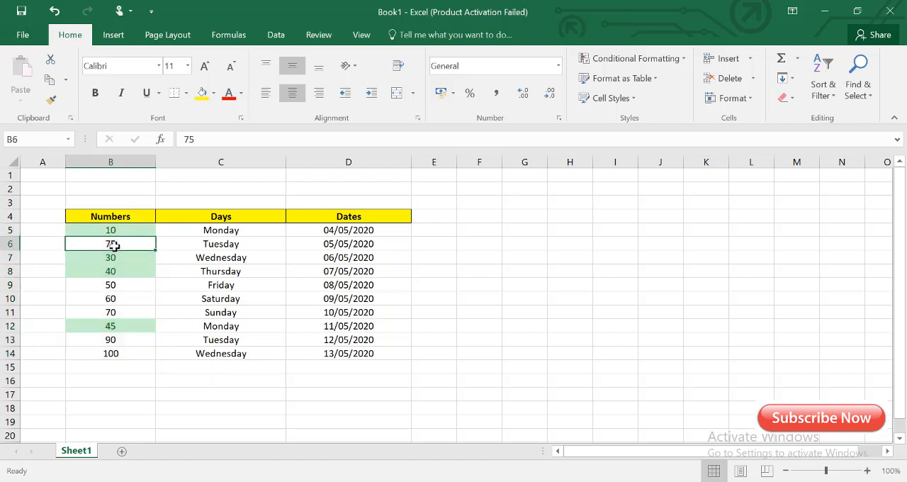
left_click(122, 297)
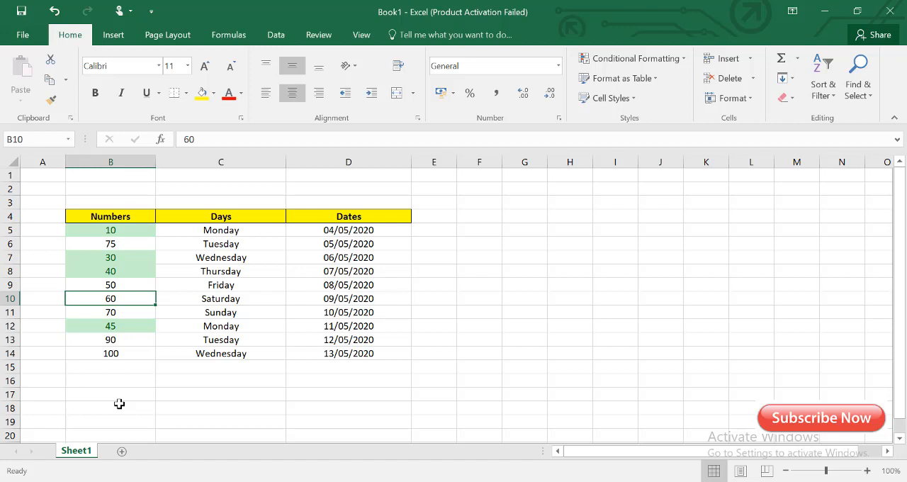
type("30")
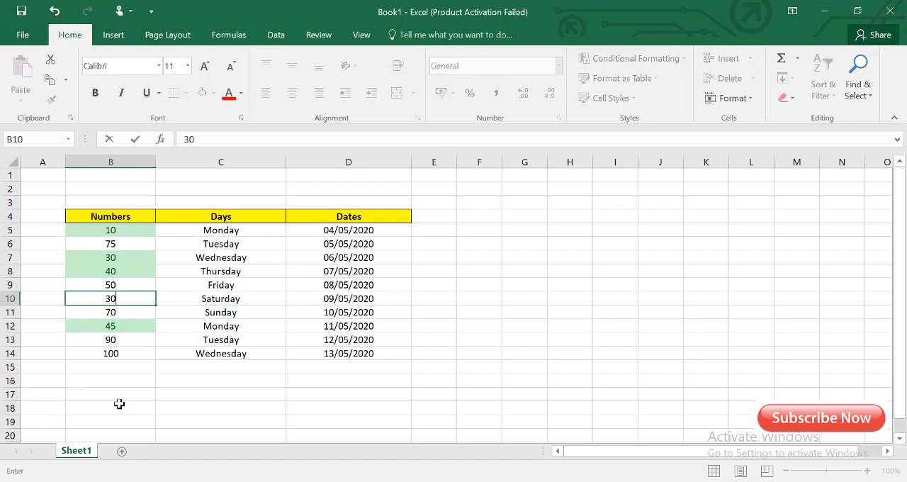
left_click(119, 403)
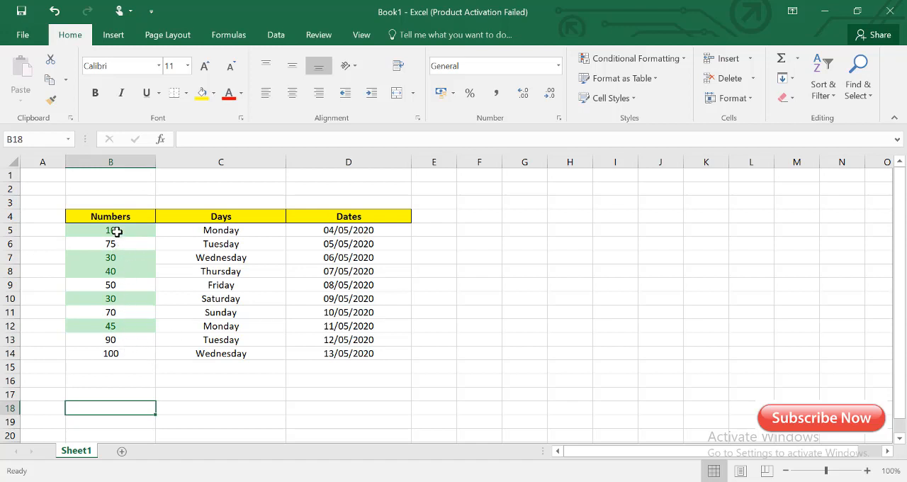
- Remove the less-than highlighting rule from the selected Numbers cells B5:B14
left_click_drag(121, 226, 128, 354)
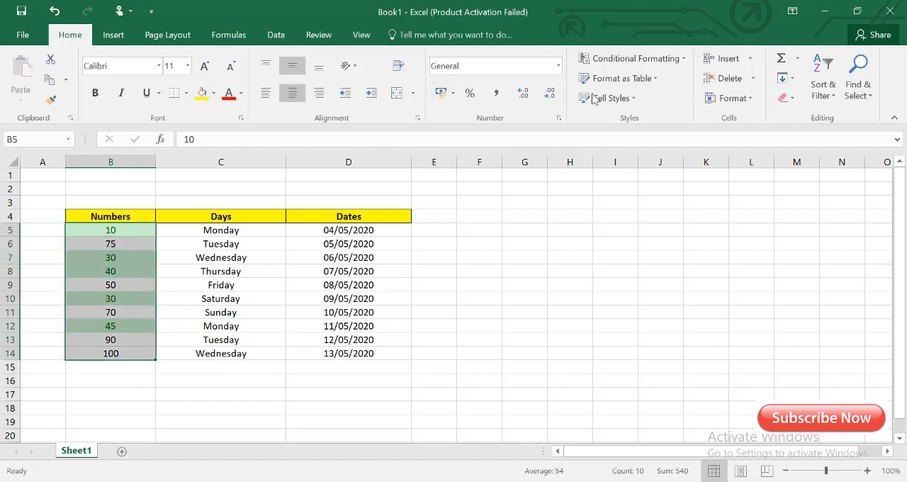
left_click(682, 61)
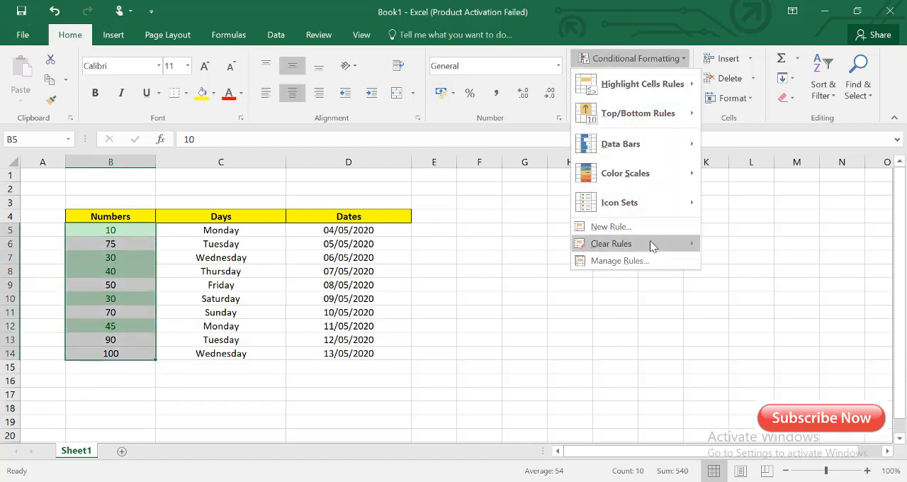
mouse_move(677, 245)
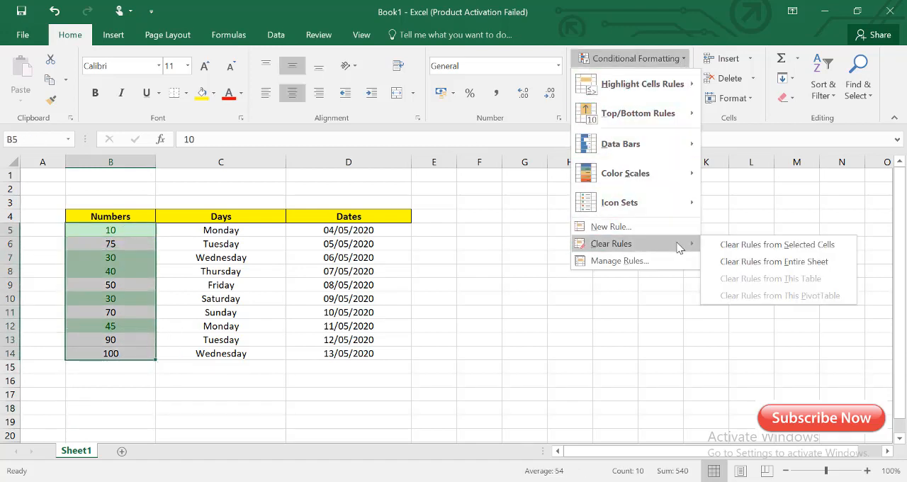
left_click(792, 247)
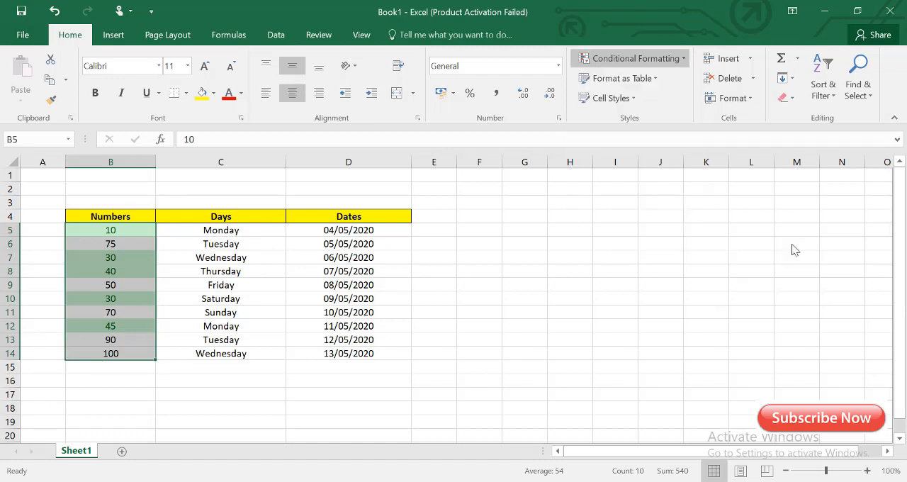
left_click(142, 370)
- Highlight the duplicate values in B5:B14 with Light Red Fill with Dark Red Text using conditional formatting
left_click_drag(121, 228, 400, 355)
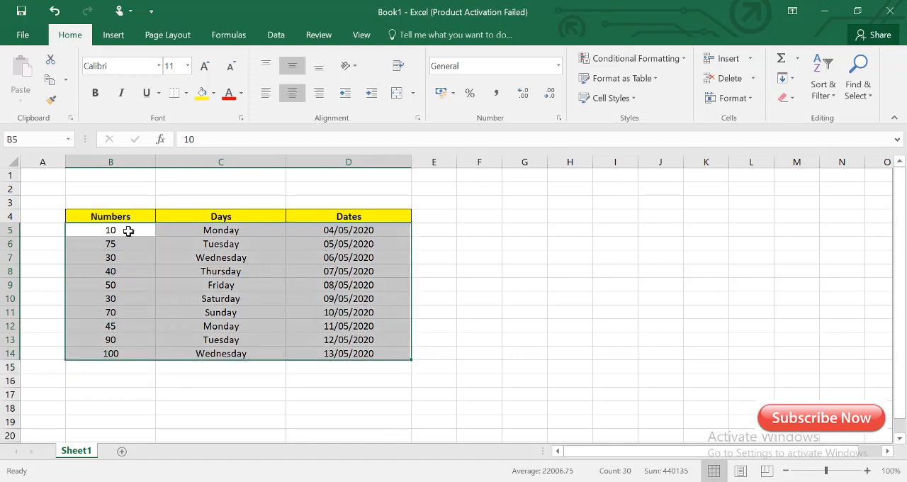
left_click(131, 232)
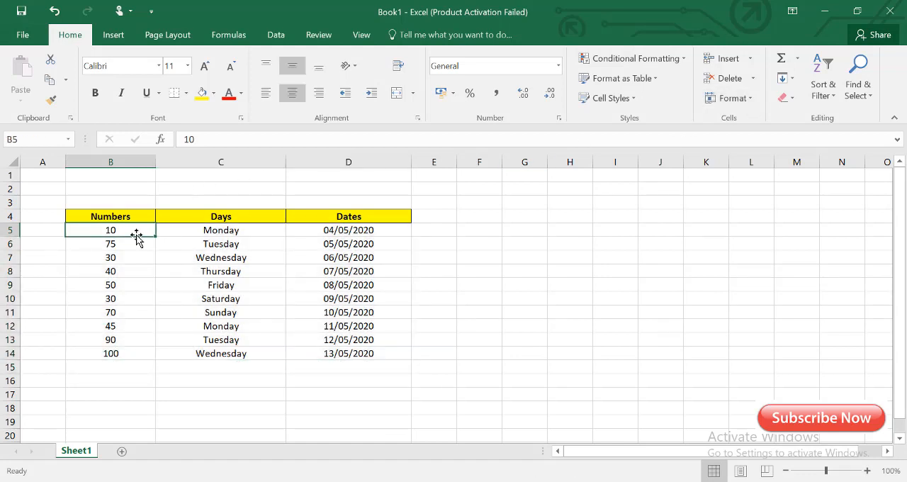
left_click_drag(138, 232, 141, 350)
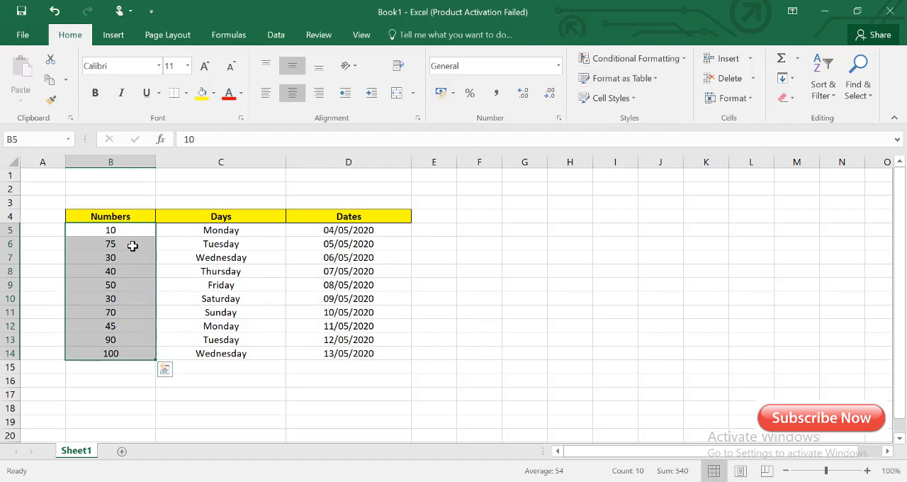
left_click_drag(129, 229, 124, 354)
left_click(671, 58)
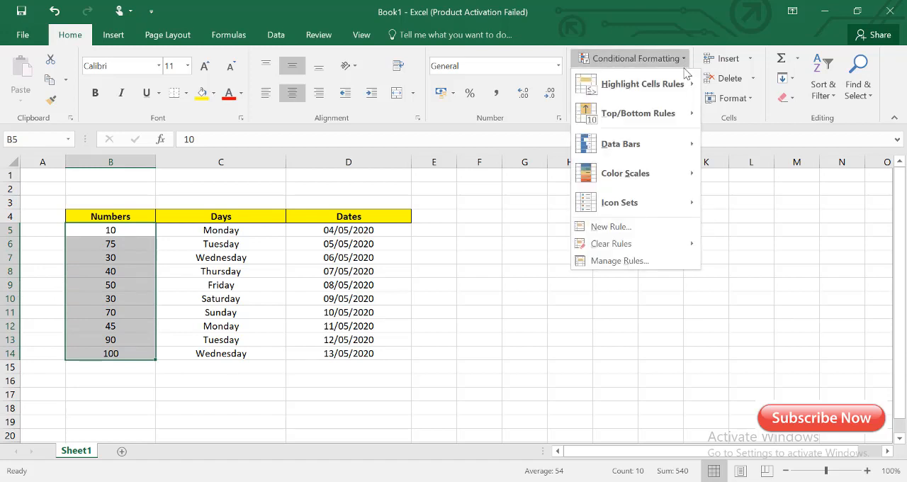
mouse_move(682, 84)
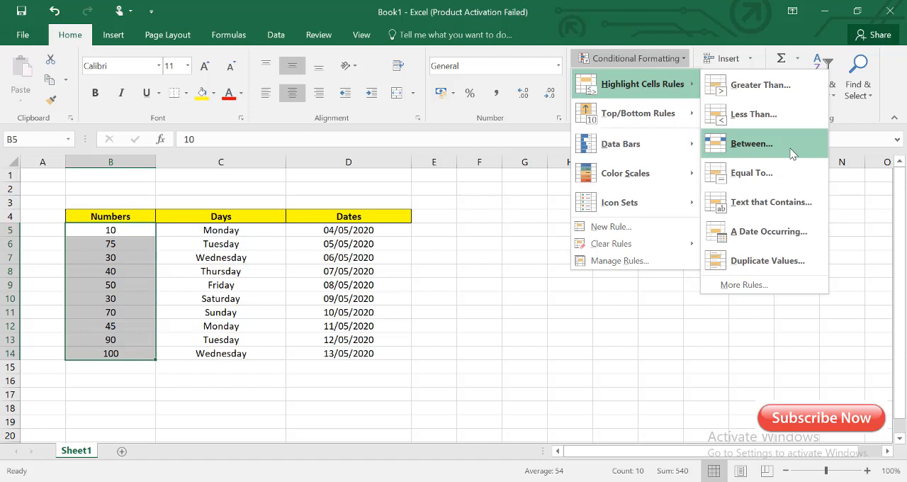
left_click(765, 262)
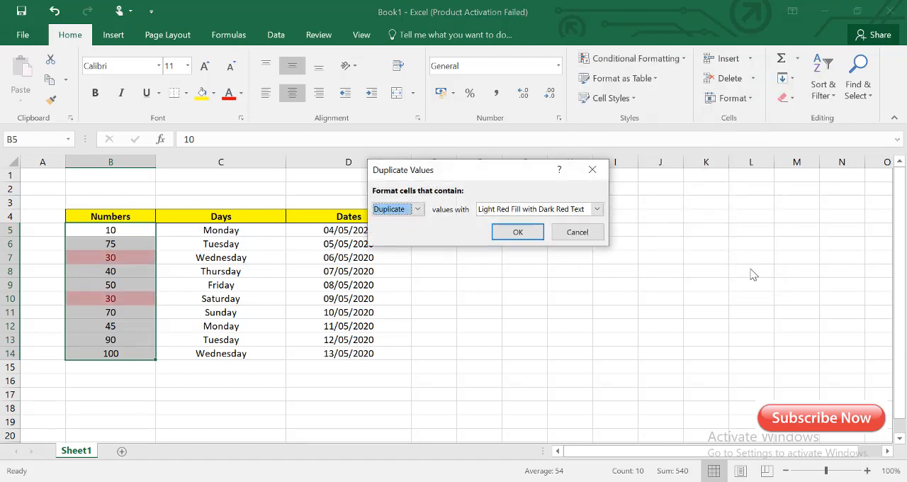
left_click(419, 209)
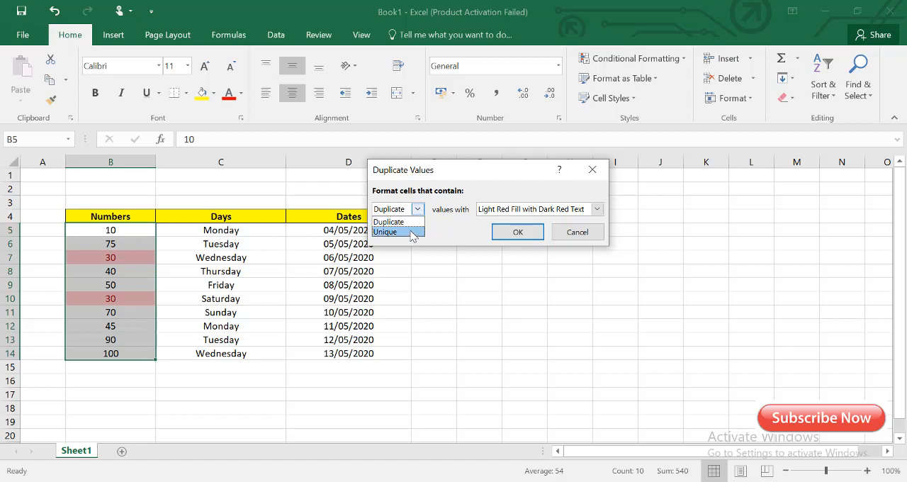
left_click(408, 221)
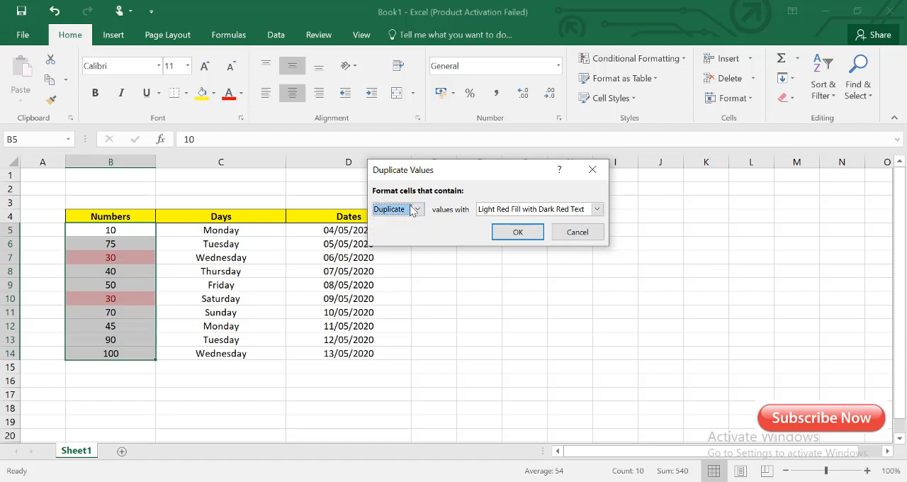
left_click(597, 209)
left_click(597, 209)
left_click(513, 233)
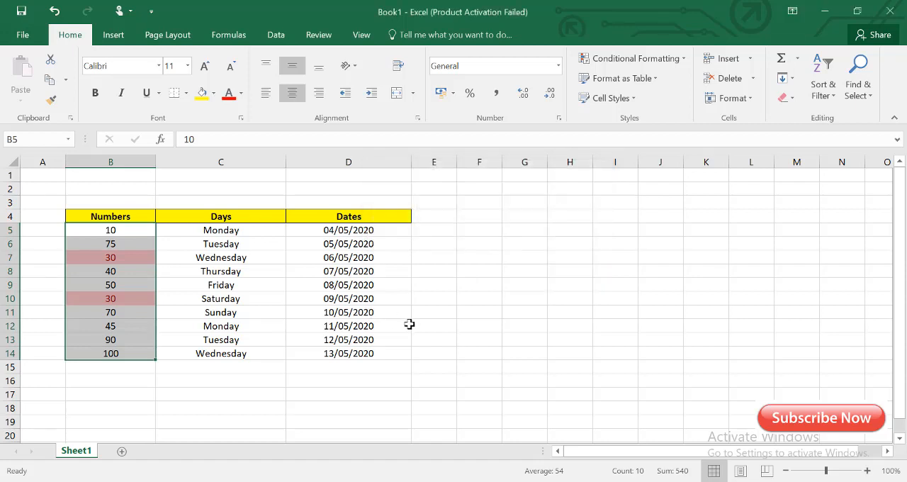
left_click(142, 339)
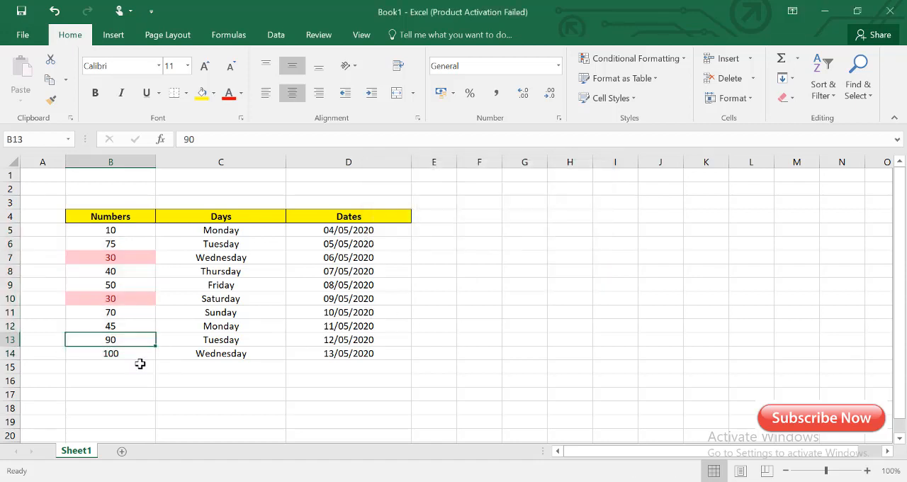
- Change the Numbers value in cell B12 to 10 and check the duplicate-values highlighting in cells B5 and B12
left_click(112, 269)
left_click(113, 257)
left_click(121, 298)
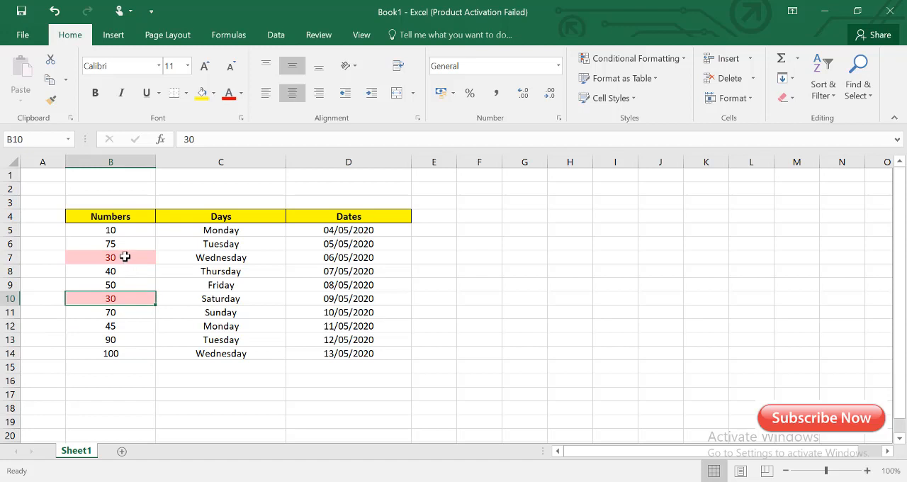
left_click(125, 257)
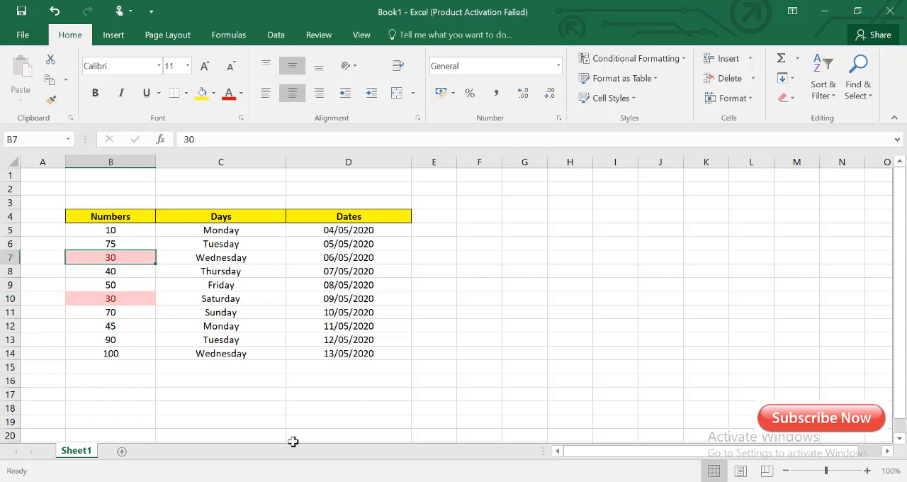
left_click(132, 231)
left_click(114, 328)
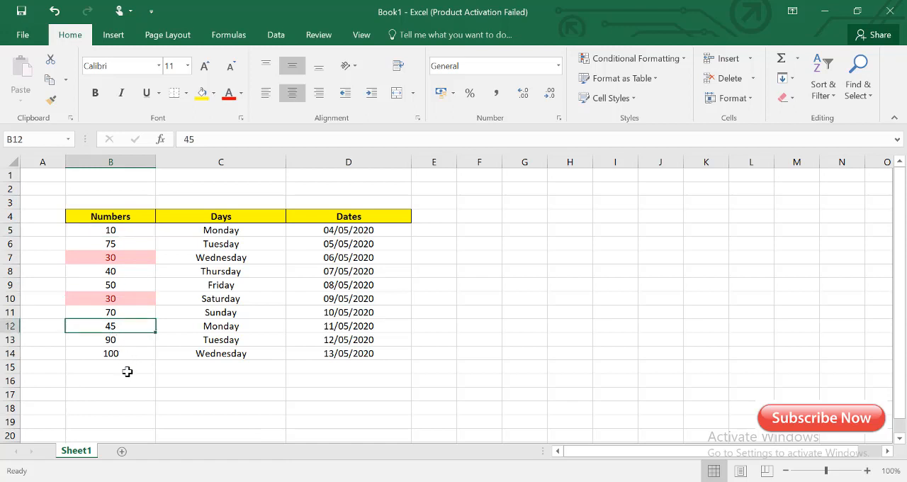
type("10")
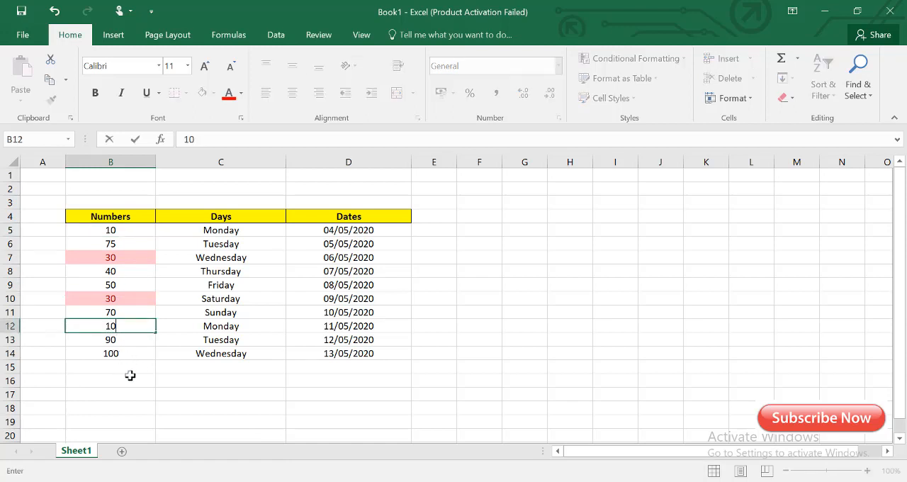
left_click(172, 395)
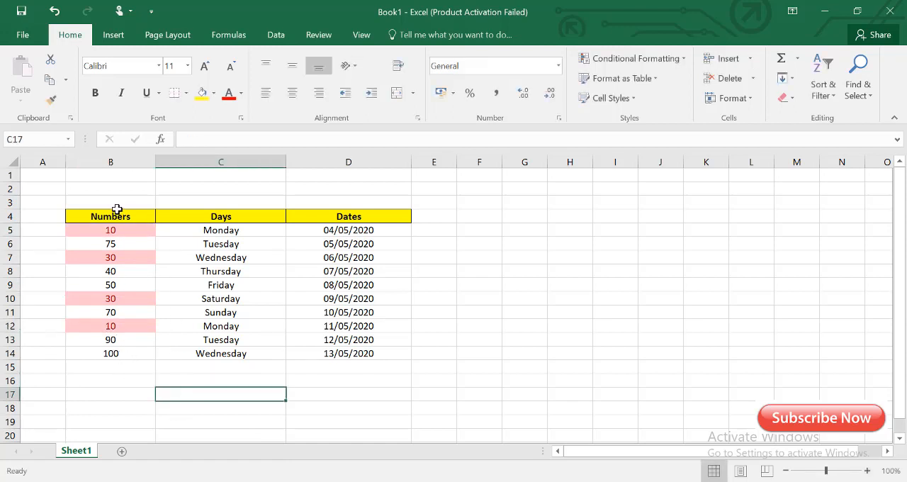
left_click(121, 232)
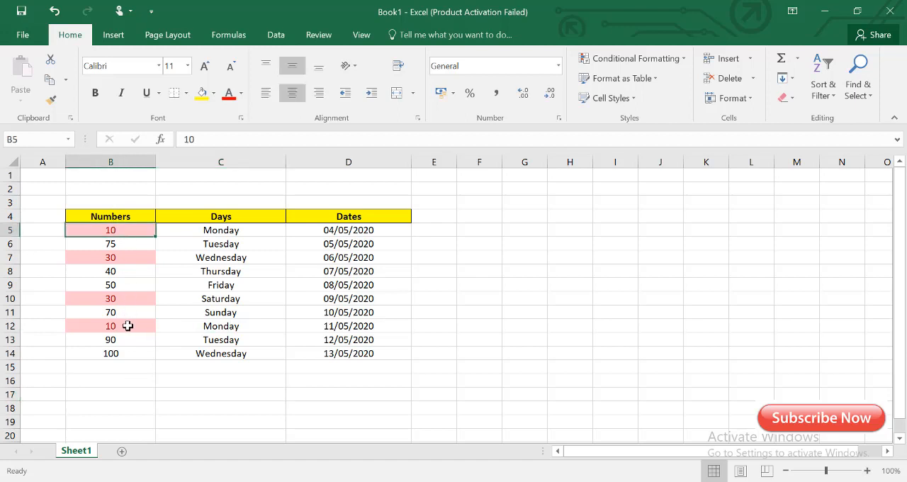
left_click(128, 324)
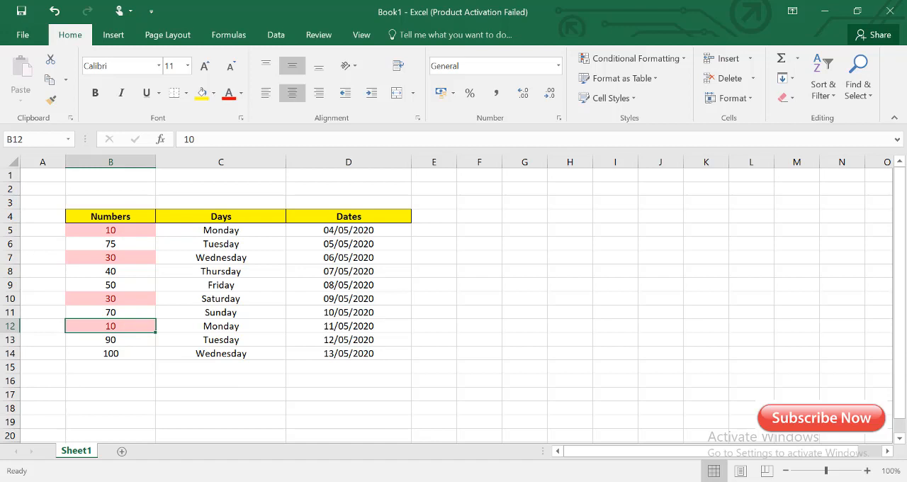
- Clear the duplicate-values highlighting rule from the Numbers cells B5:B14
left_click_drag(133, 230, 135, 354)
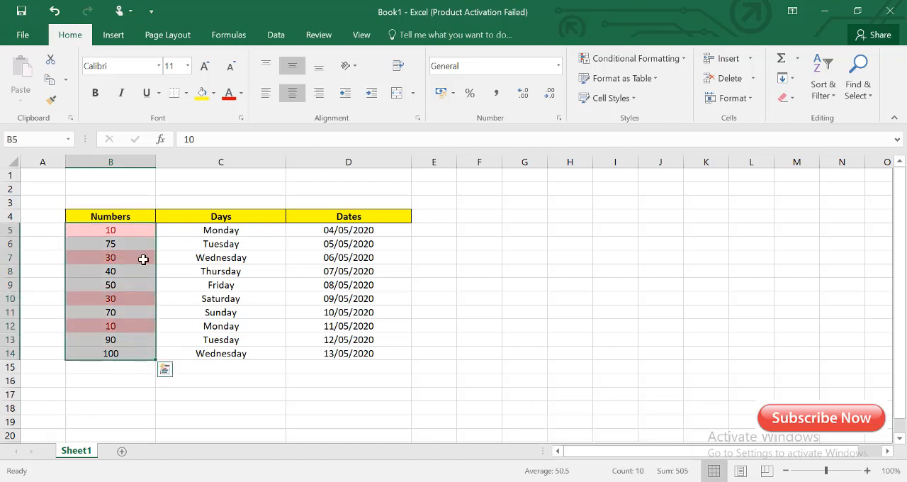
left_click(678, 61)
mouse_move(648, 244)
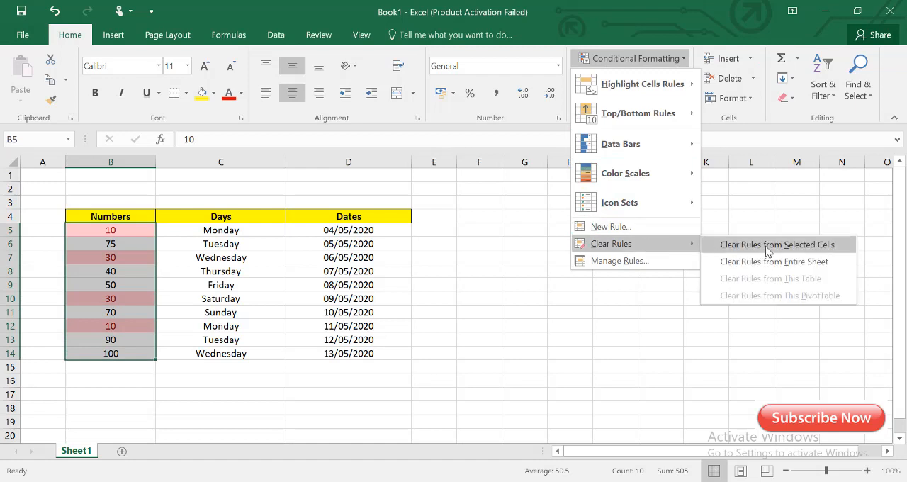
left_click(768, 245)
- Highlight the unique values in B5:B14 with Light Red Fill with Dark Red Text using the Duplicate Values conditional formatting rule
left_click(682, 60)
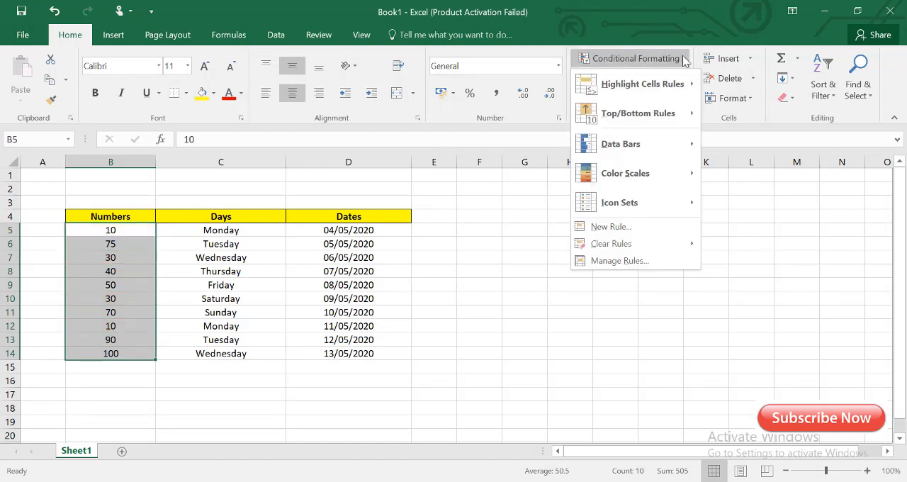
mouse_move(667, 84)
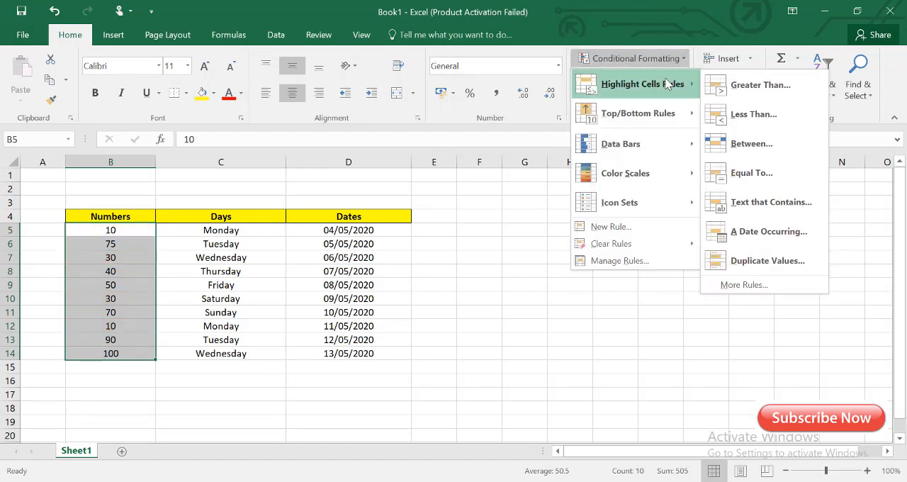
left_click(762, 261)
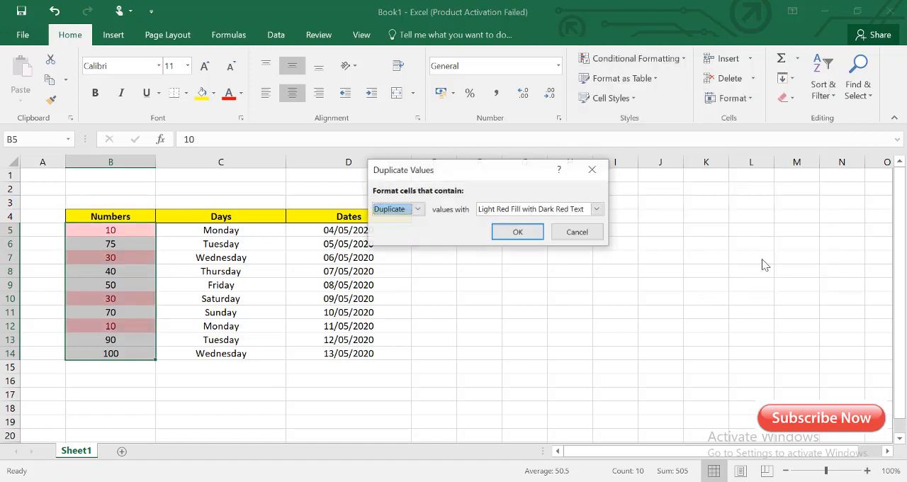
left_click(418, 209)
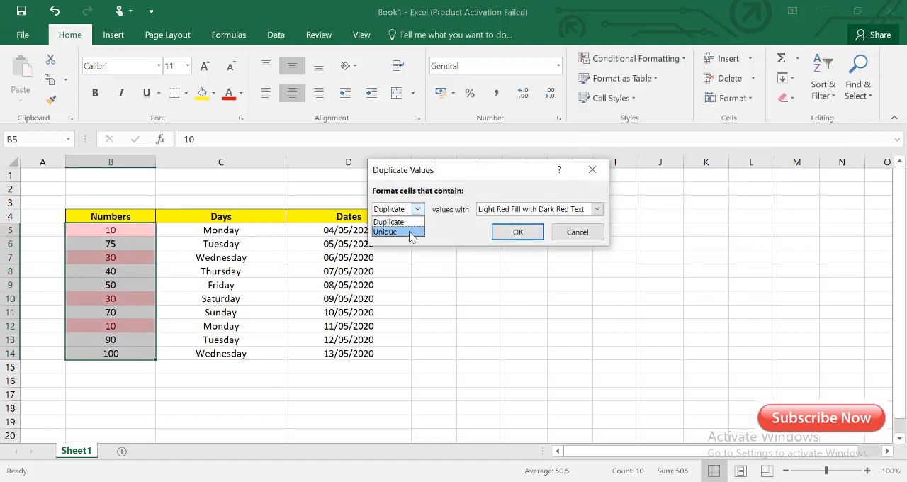
left_click(410, 232)
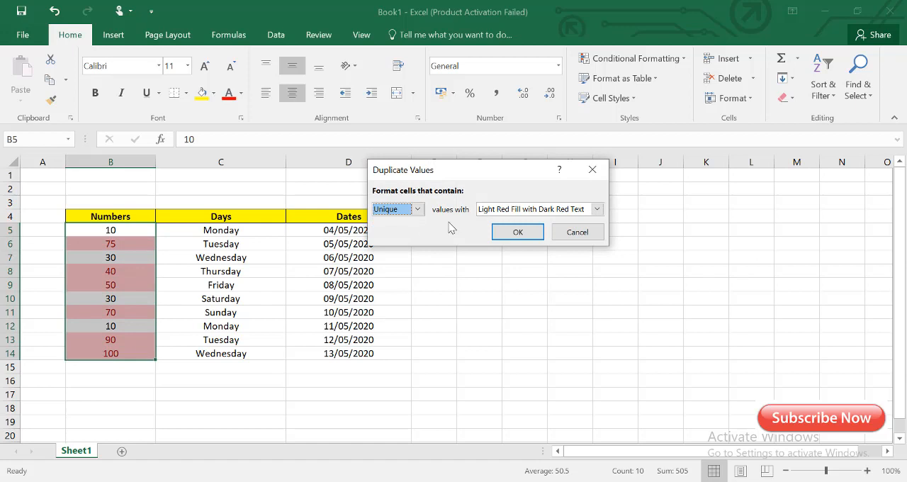
left_click(516, 233)
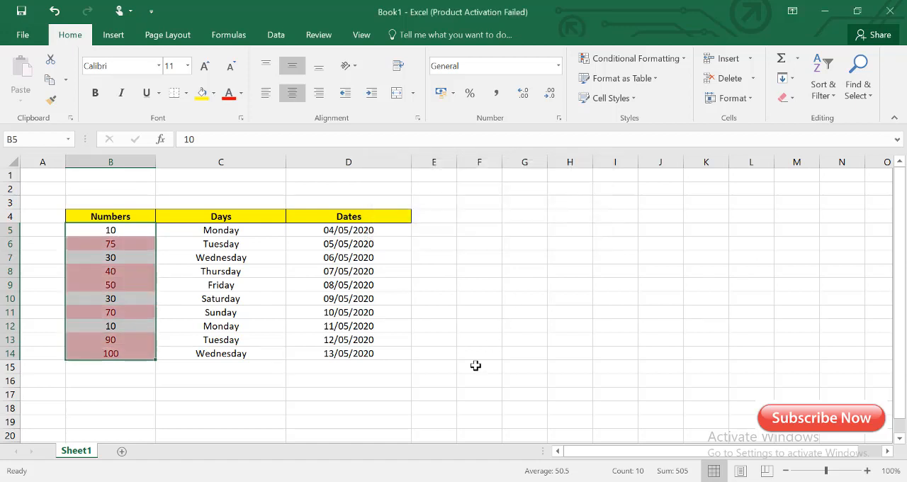
left_click(127, 243)
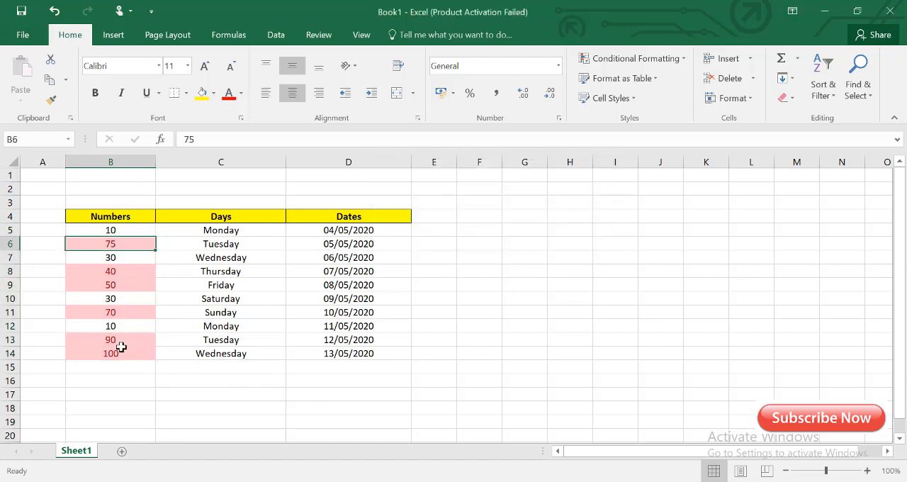
left_click_drag(121, 352, 123, 230)
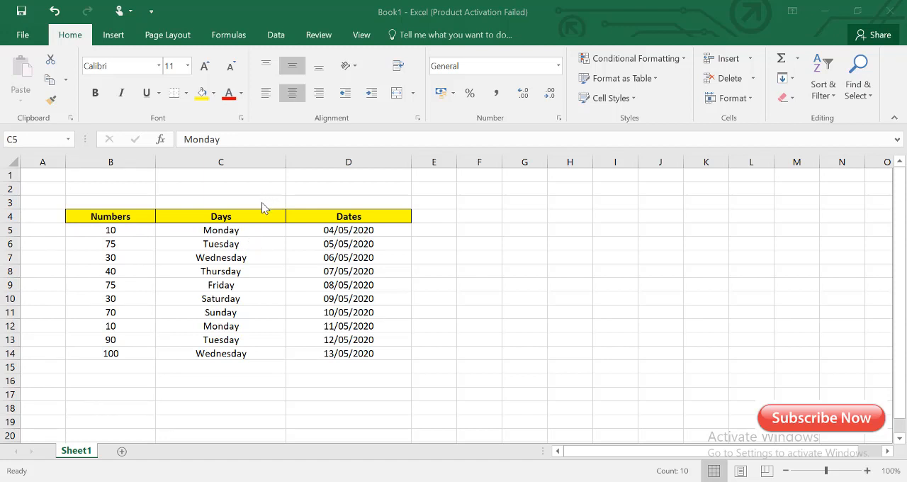
- Highlight the duplicate days in C5:C14 with Yellow Fill with Dark Yellow Text using conditional formatting
left_click(263, 229)
key("ctrl+shift+Down")
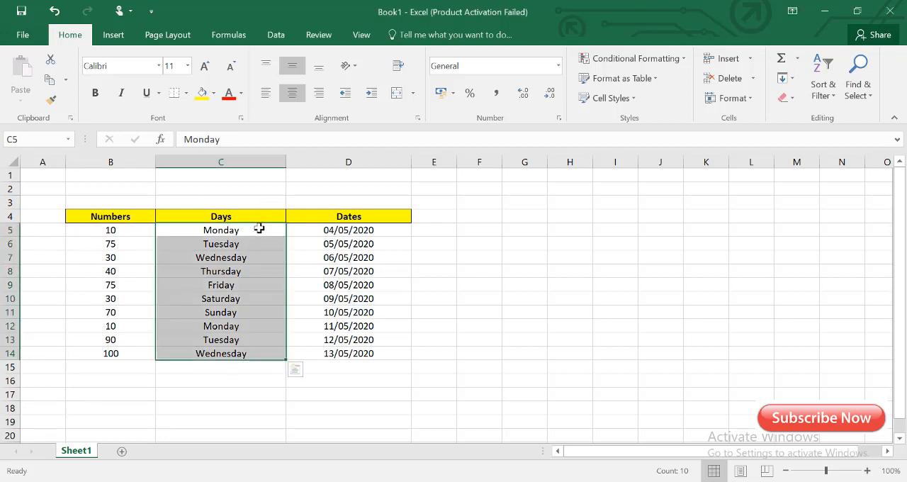
left_click_drag(259, 228, 255, 352)
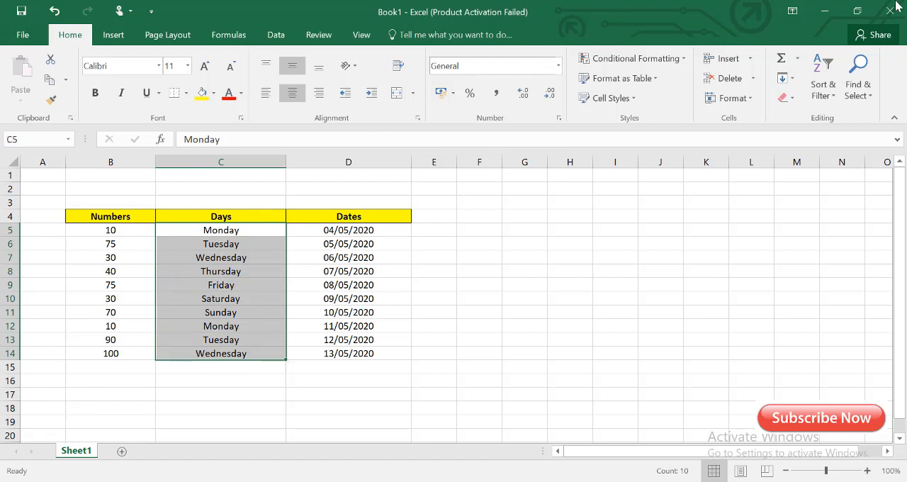
left_click(630, 58)
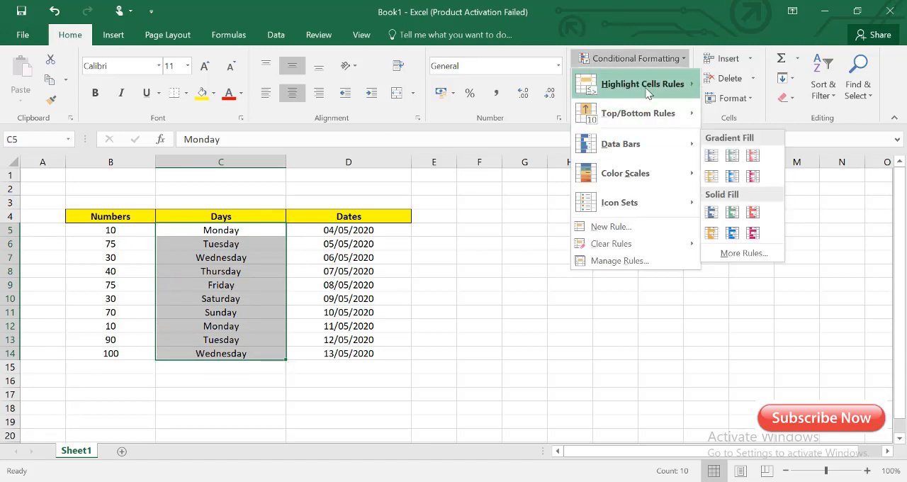
mouse_move(646, 92)
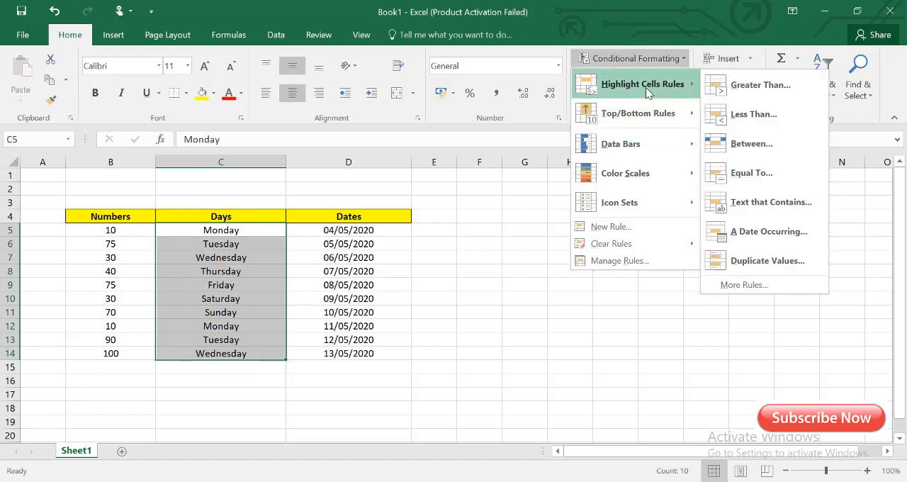
left_click(753, 262)
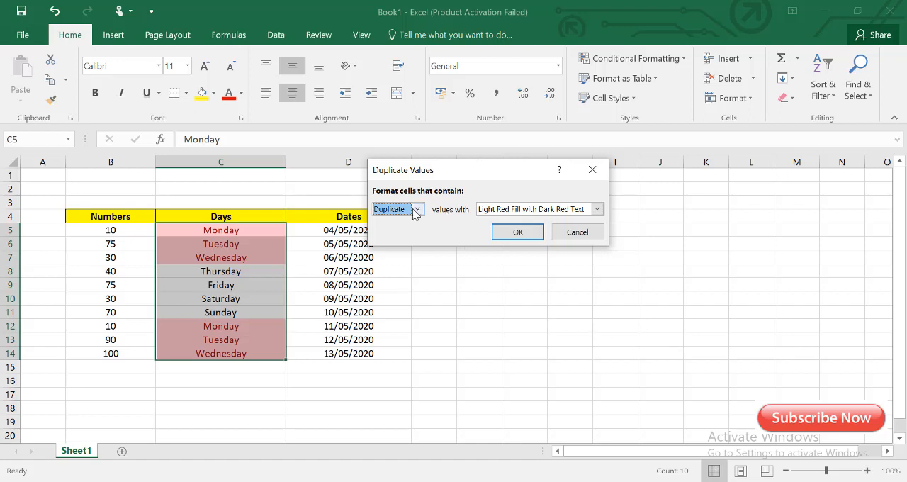
left_click(597, 208)
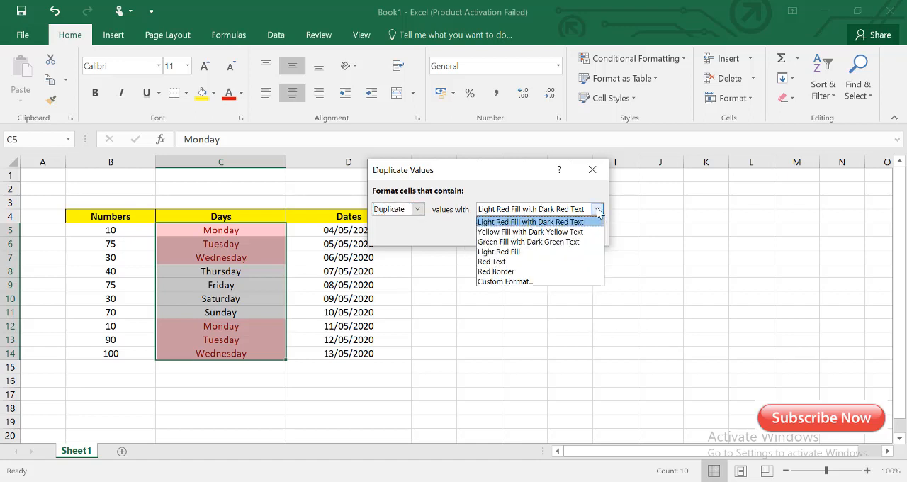
left_click(538, 230)
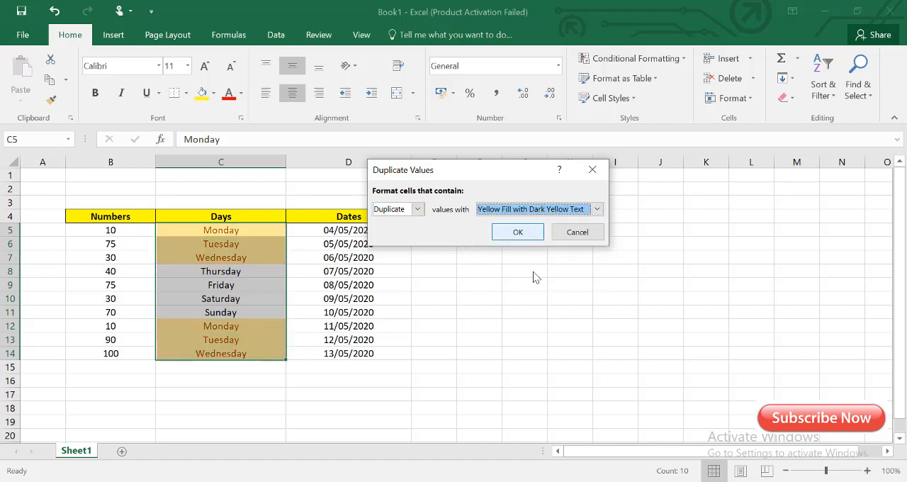
left_click(517, 232)
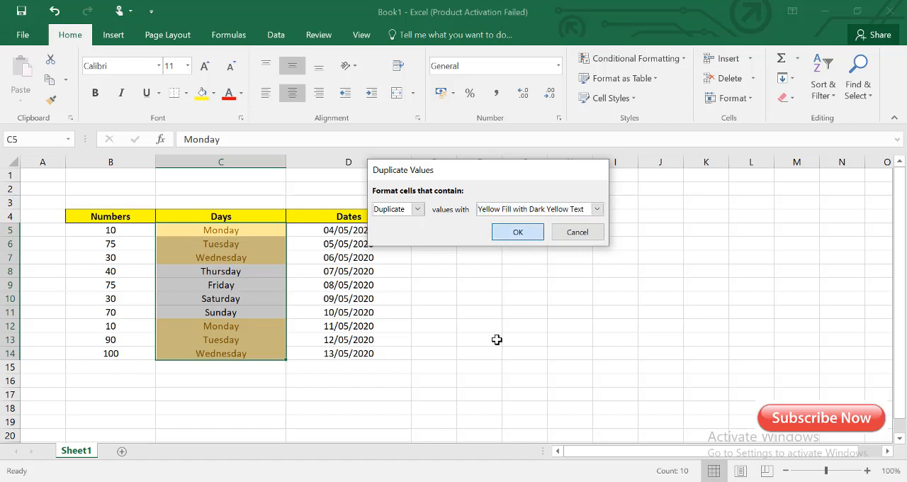
left_click(228, 284)
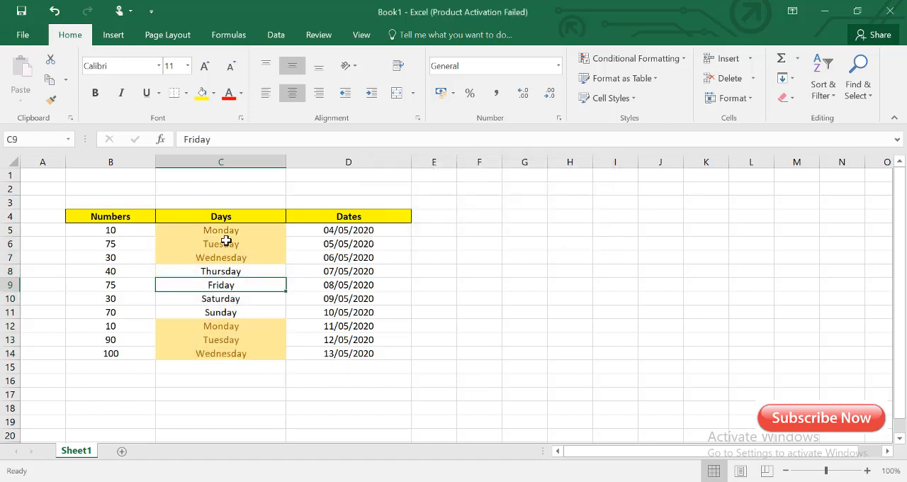
left_click_drag(221, 230, 222, 257)
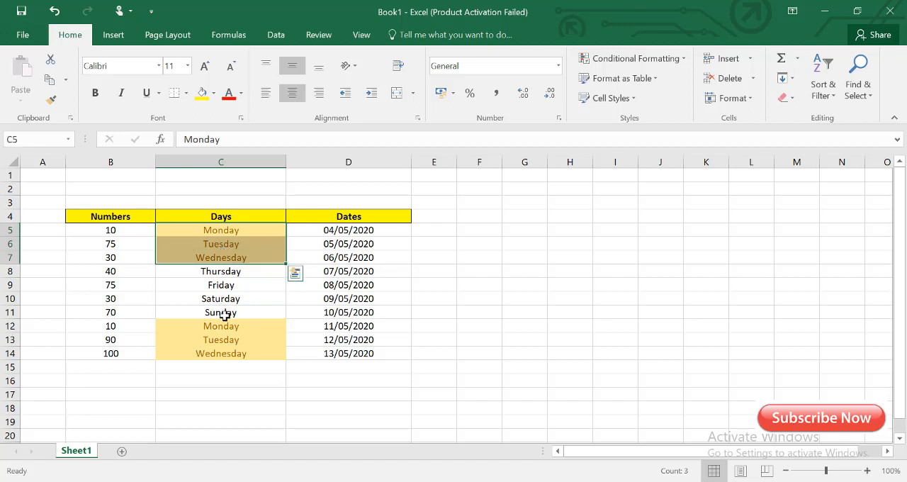
left_click(227, 329)
left_click_drag(226, 329, 231, 353)
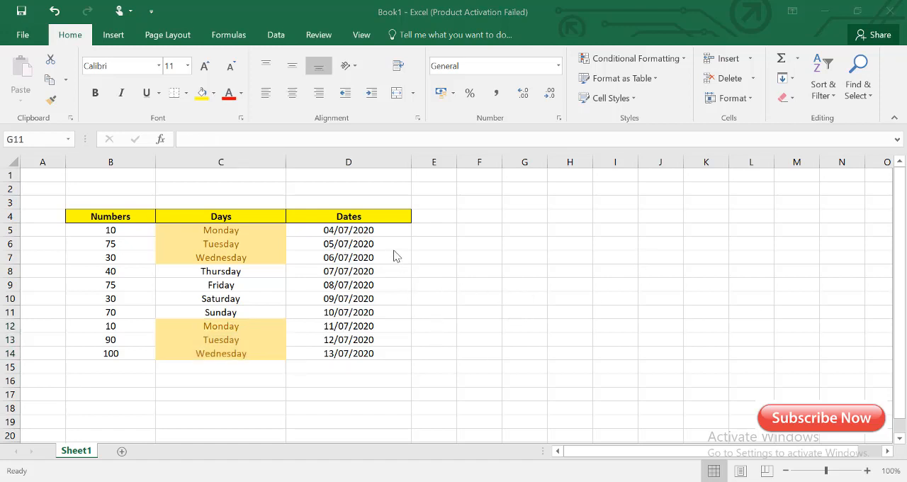
- Highlight the dates in D5:D14 that occur last week with Light Red Fill with Dark Red Text using conditional formatting
left_click_drag(391, 228, 384, 354)
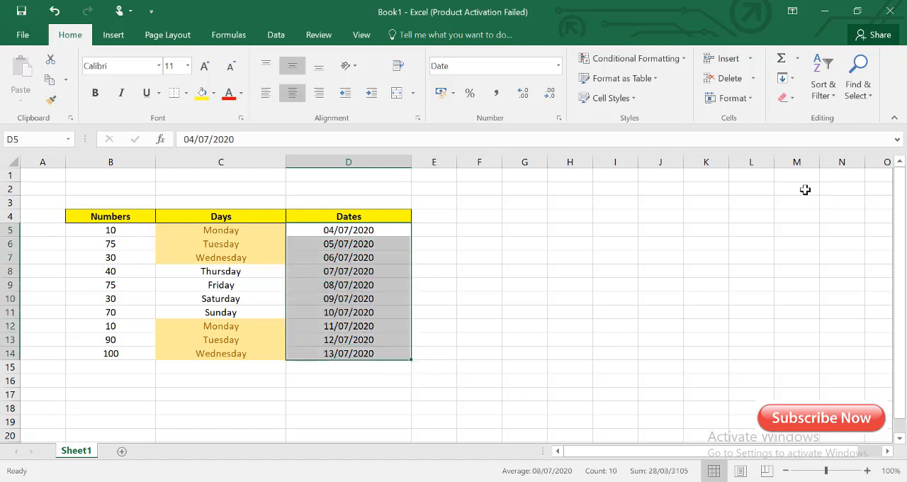
left_click(683, 58)
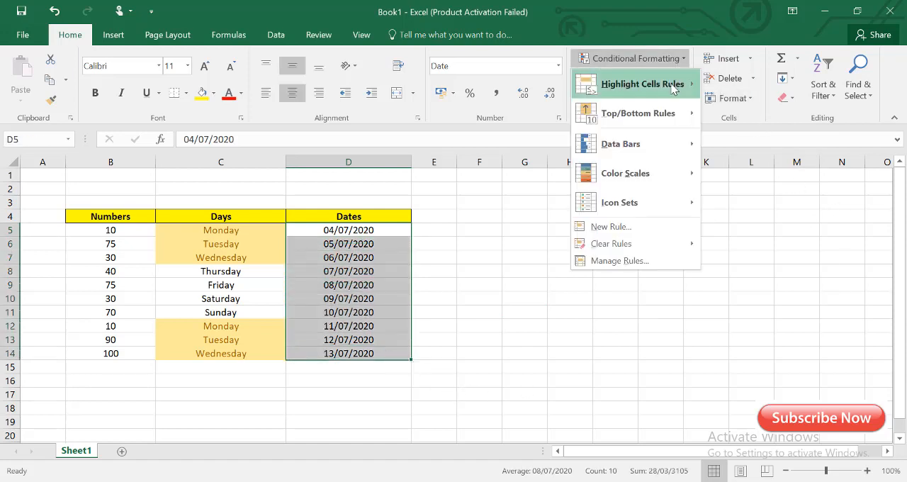
mouse_move(673, 85)
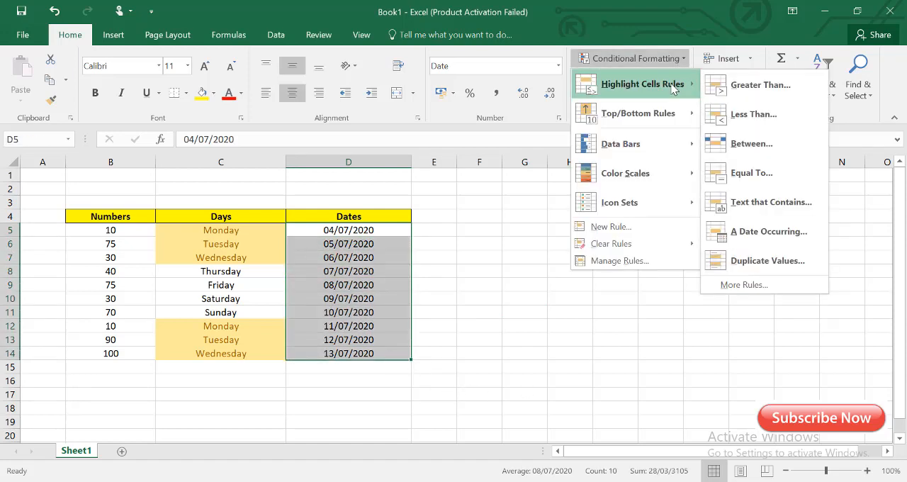
left_click(769, 233)
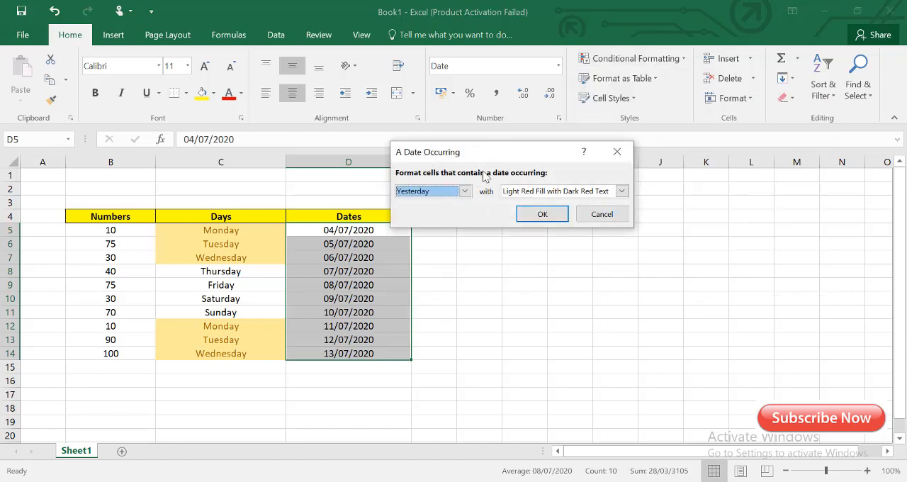
left_click(464, 192)
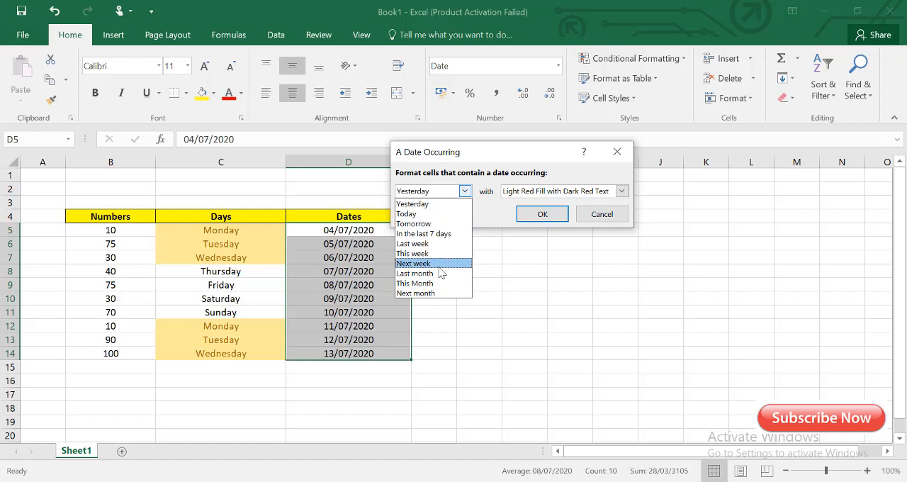
left_click(421, 243)
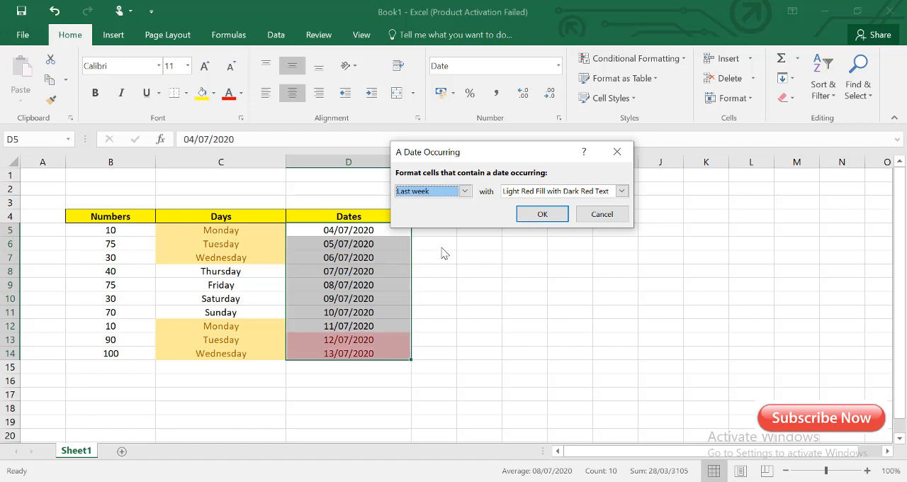
left_click(543, 214)
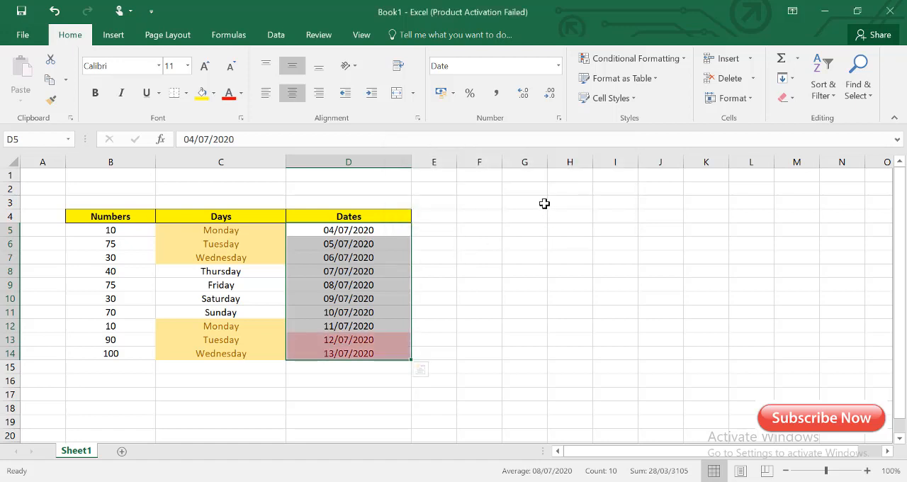
- Change the date in D7 to 12/07/2020 to test the last-week highlighting rule
left_click(444, 324)
left_click(394, 342)
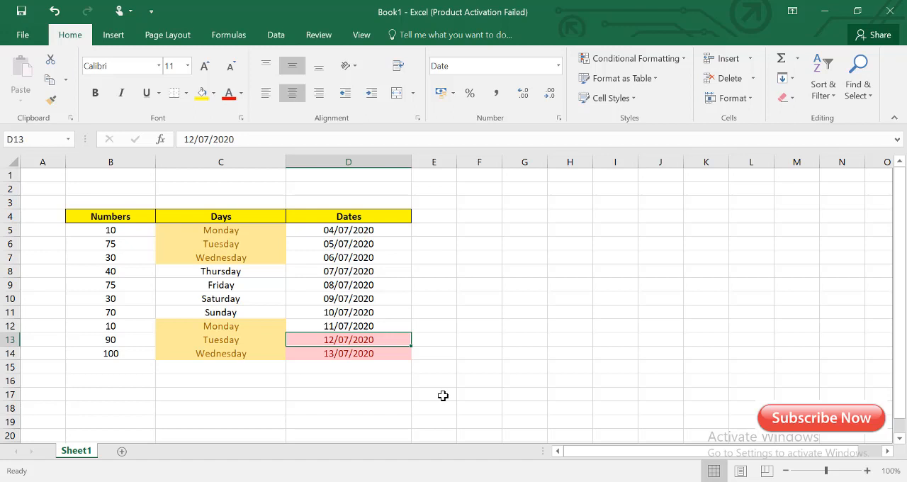
left_click(332, 257)
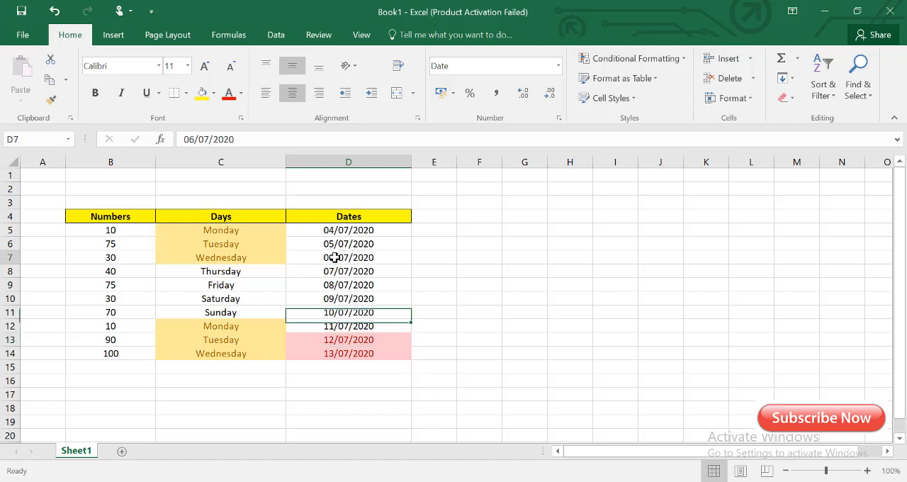
double_click(331, 257)
left_click_drag(332, 257, 318, 258)
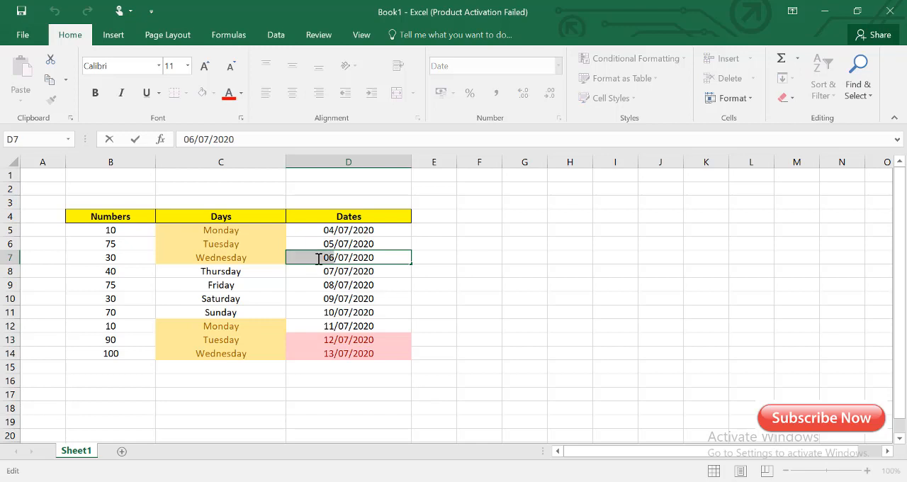
type("12")
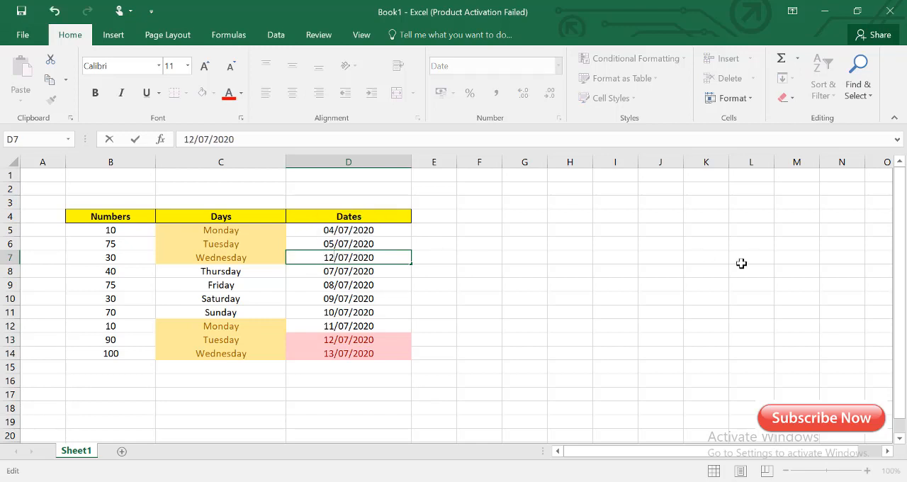
left_click(477, 294)
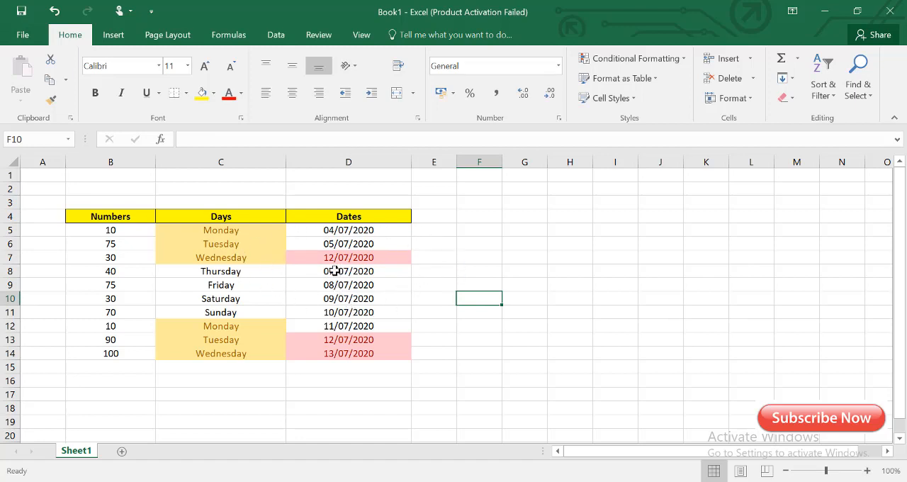
- Change the date in D8 to 13/07/2020 to test the last-week highlighting rule
double_click(334, 271)
left_click_drag(334, 271, 323, 274)
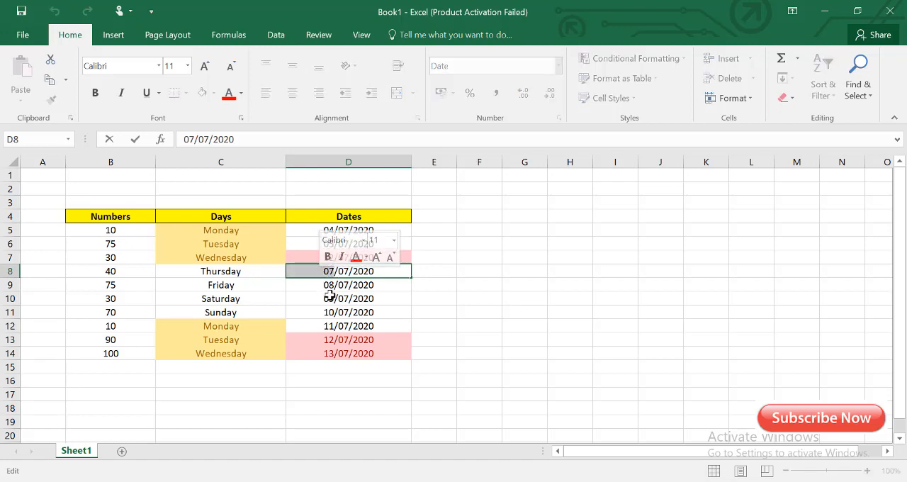
type("11")
left_click(565, 315)
left_click(333, 272)
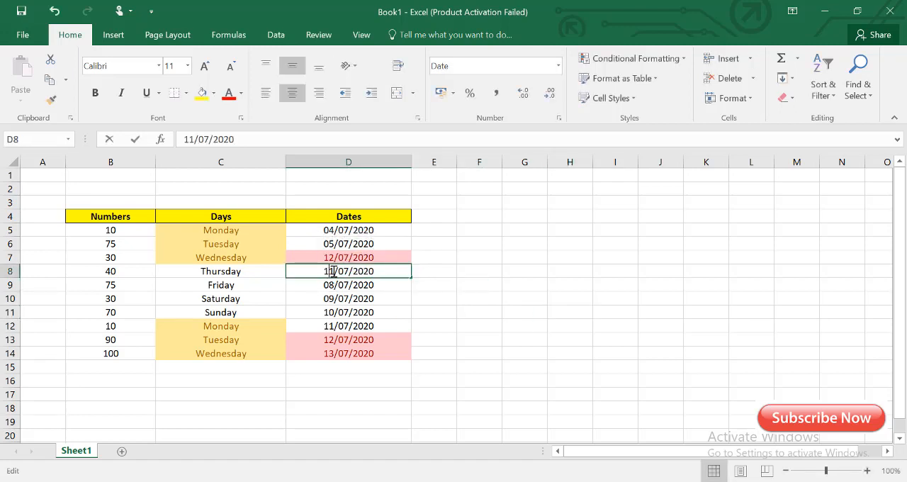
left_click_drag(333, 271, 323, 272)
type("13")
left_click(478, 286)
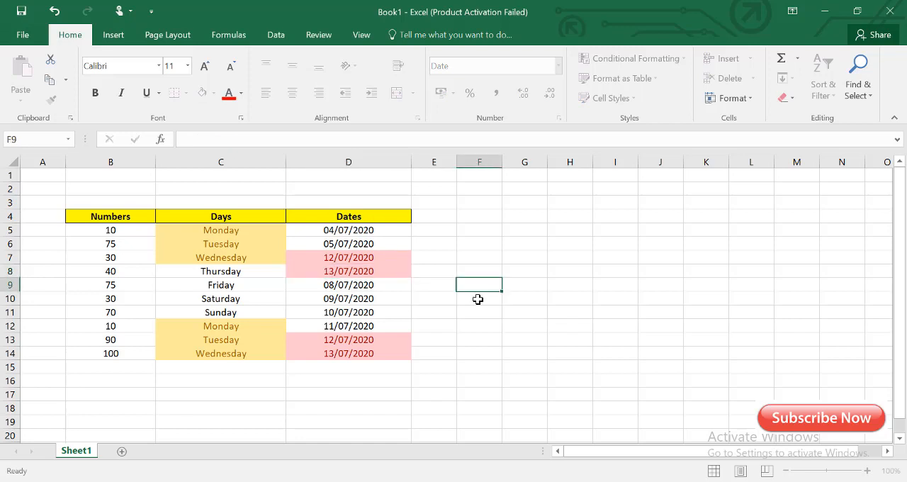
left_click_drag(358, 257, 360, 269)
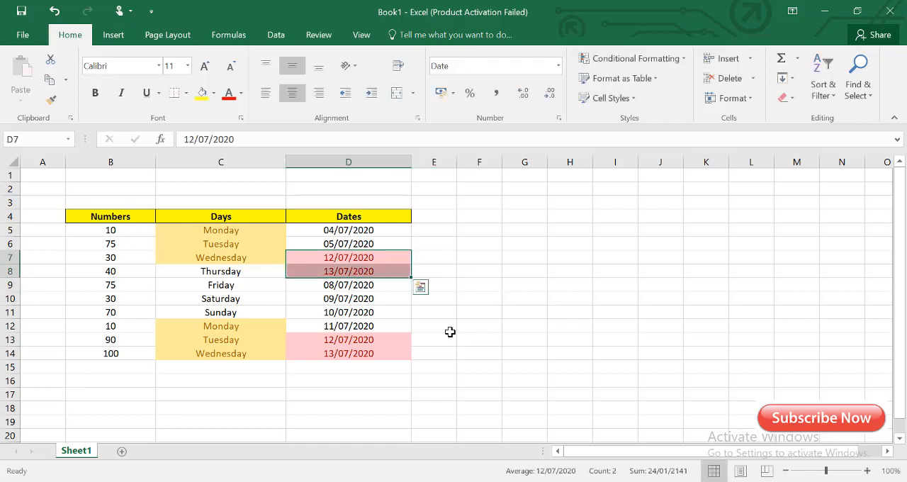
- Clear the conditional formatting rules from the selected cells A5:E14, covering the Numbers, Days and Dates data
left_click_drag(390, 340, 53, 232)
key("ctrl+v")
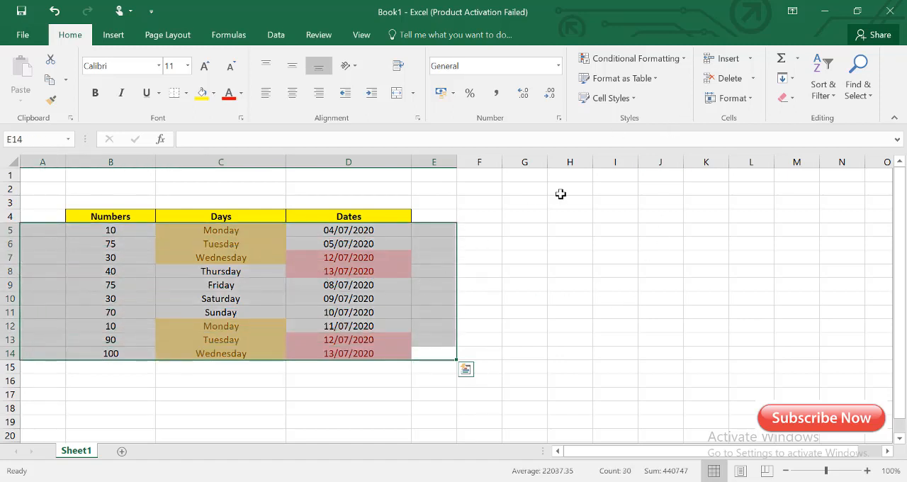
left_click(683, 60)
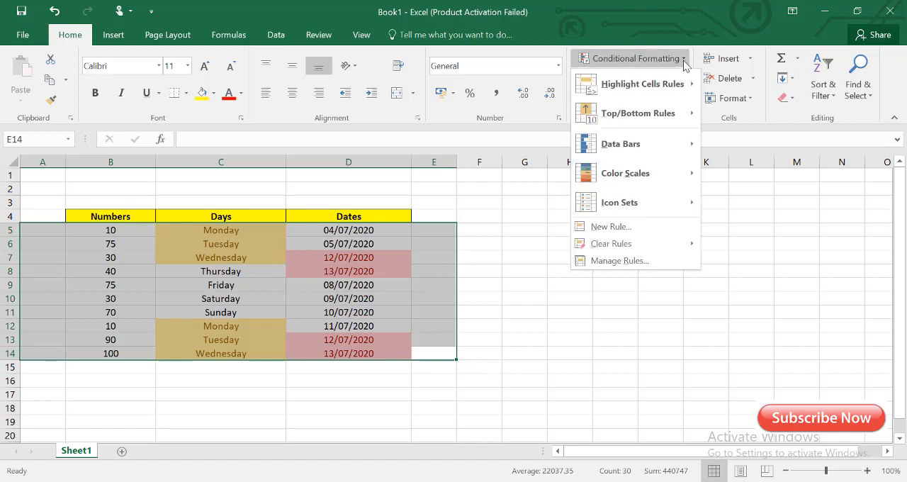
mouse_move(658, 245)
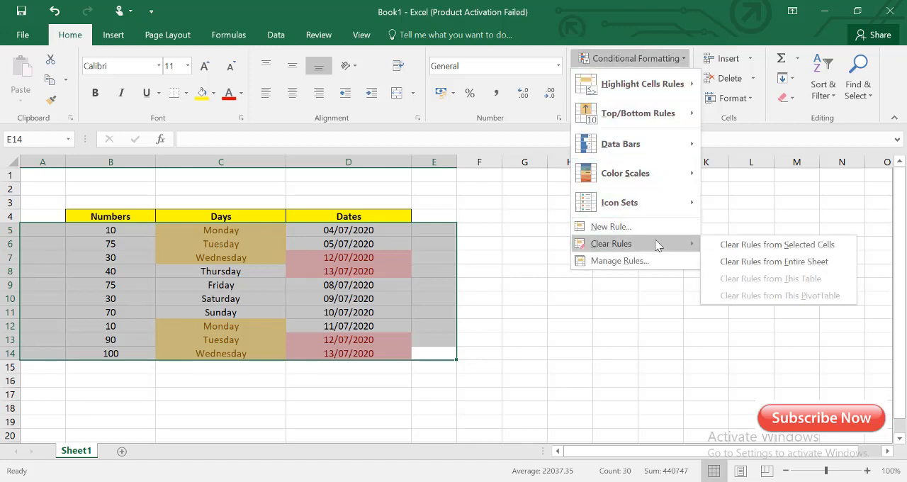
left_click(745, 244)
left_click(579, 299)
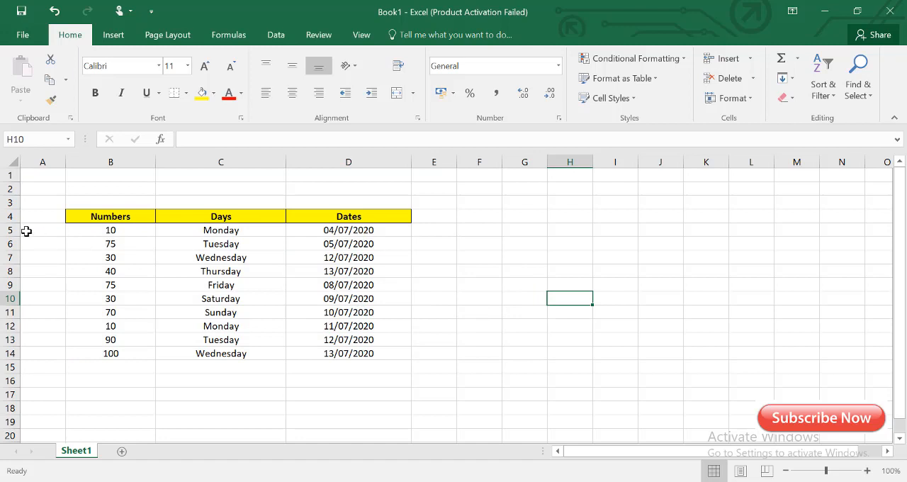
left_click_drag(34, 230, 441, 366)
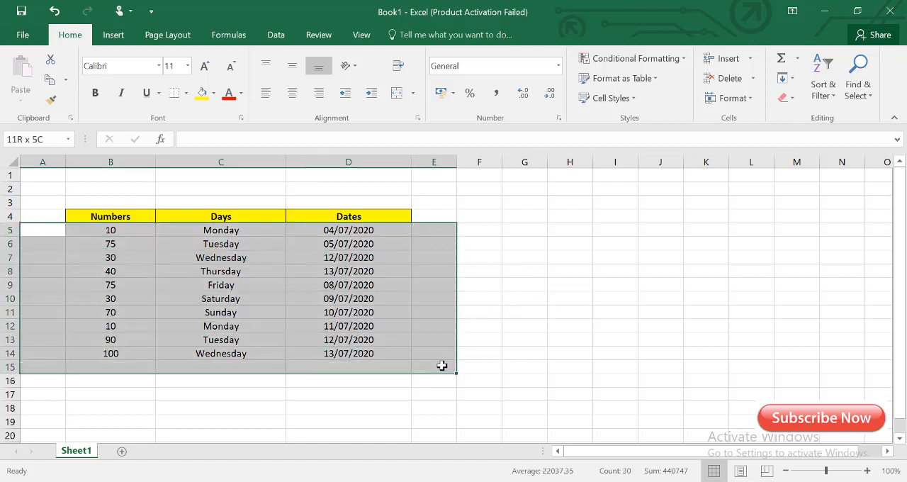
left_click(500, 349)
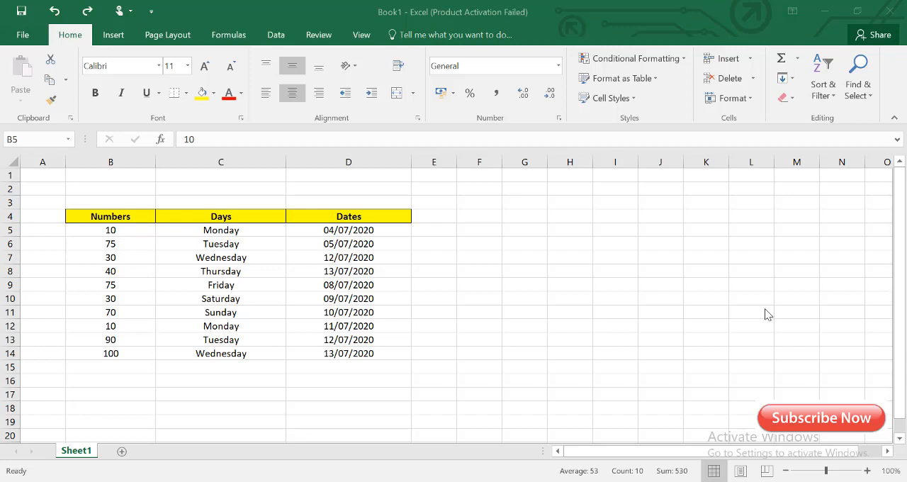
- Highlight the top 5 items in the Numbers cells B5:B14 with Light Red Fill with Dark Red Text using a Top 10 Items rule
left_click(683, 57)
left_click(685, 59)
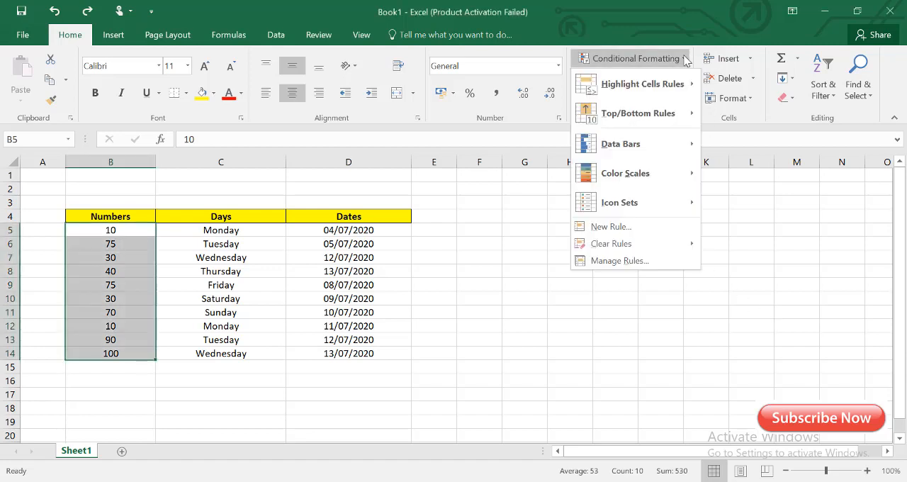
mouse_move(647, 114)
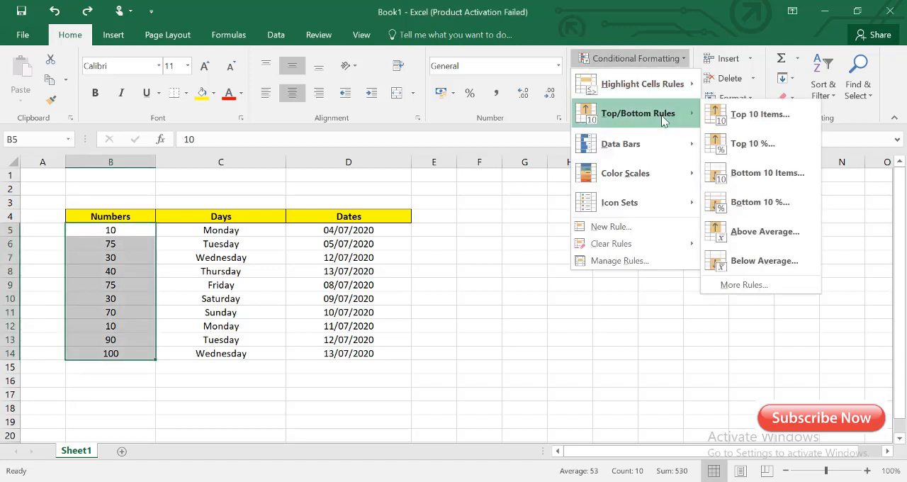
left_click(773, 120)
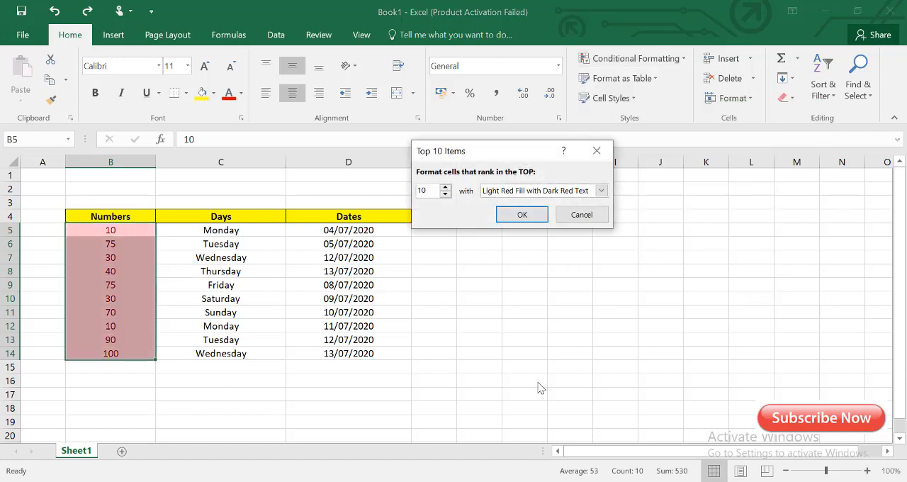
left_click(445, 194)
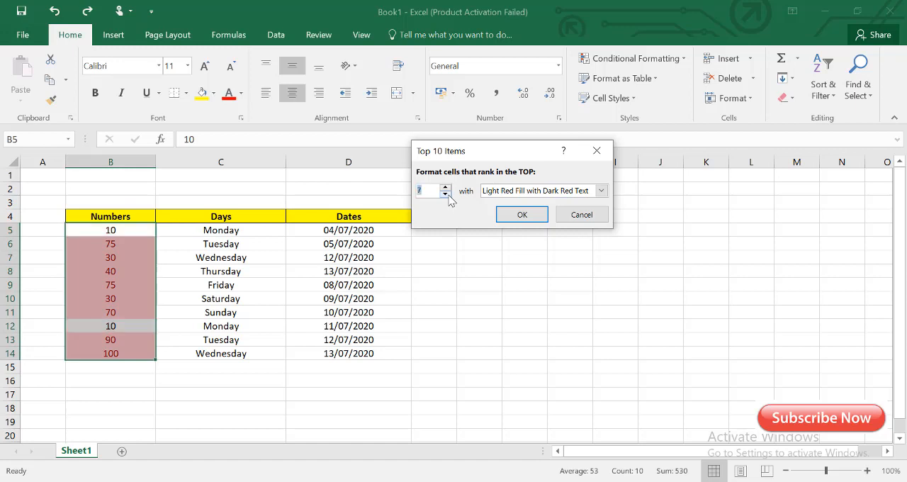
left_click(446, 194)
left_click(446, 194)
left_click(446, 194)
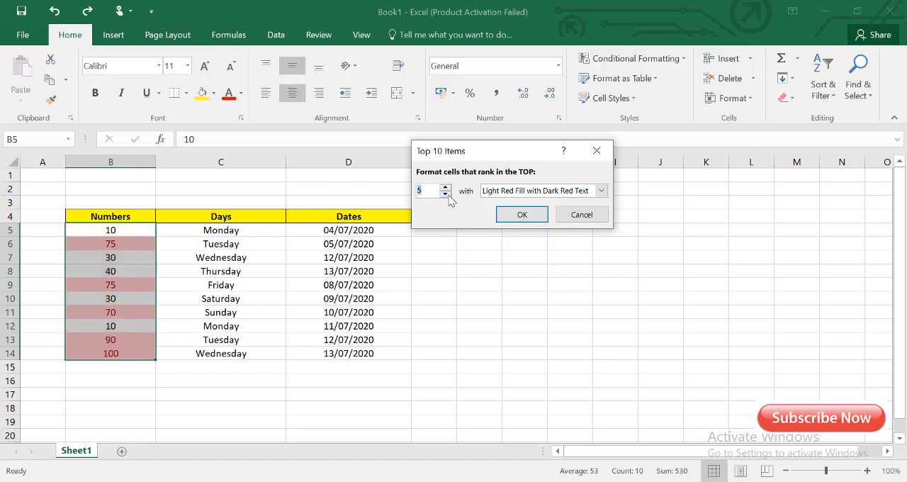
left_click(531, 219)
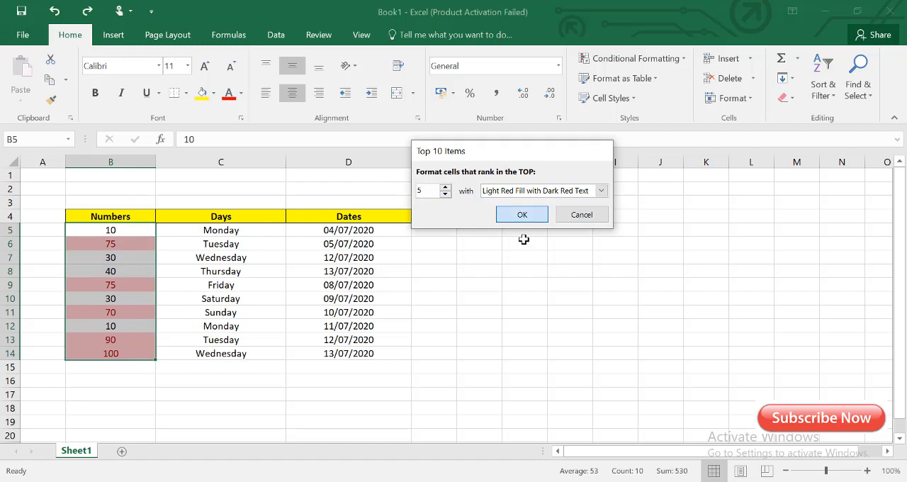
left_click(91, 374)
- Change the number in B6 to 60 to test the top 5 highlighting rule
left_click_drag(112, 244, 111, 353)
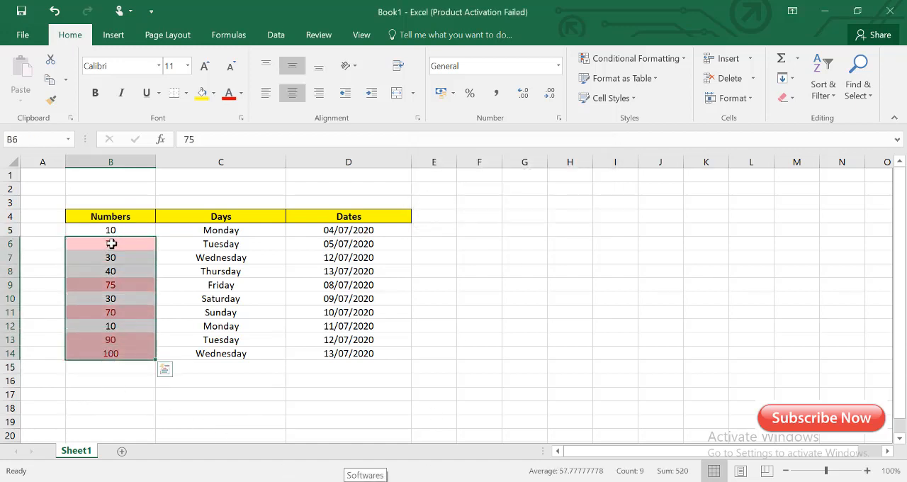
left_click(111, 244)
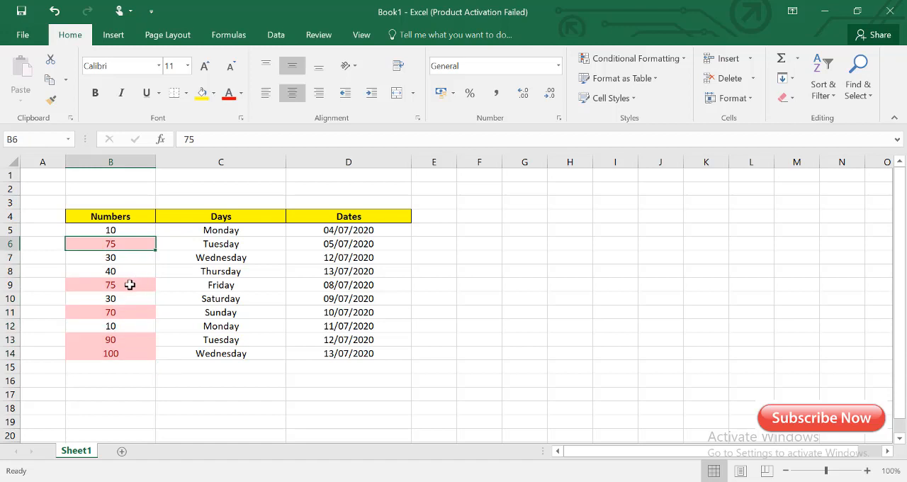
type("60")
left_click(514, 287)
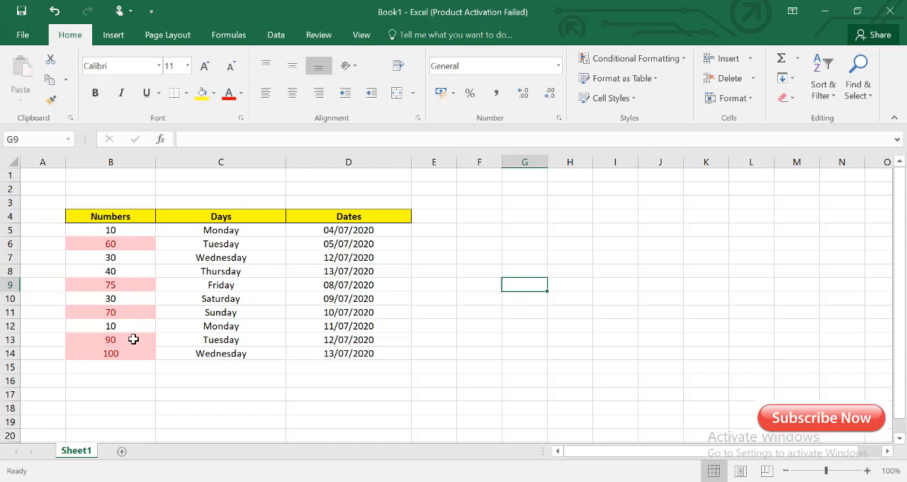
- Change the number in B9 to 10 to test the top 5 highlighting rule
left_click_drag(121, 353, 124, 339)
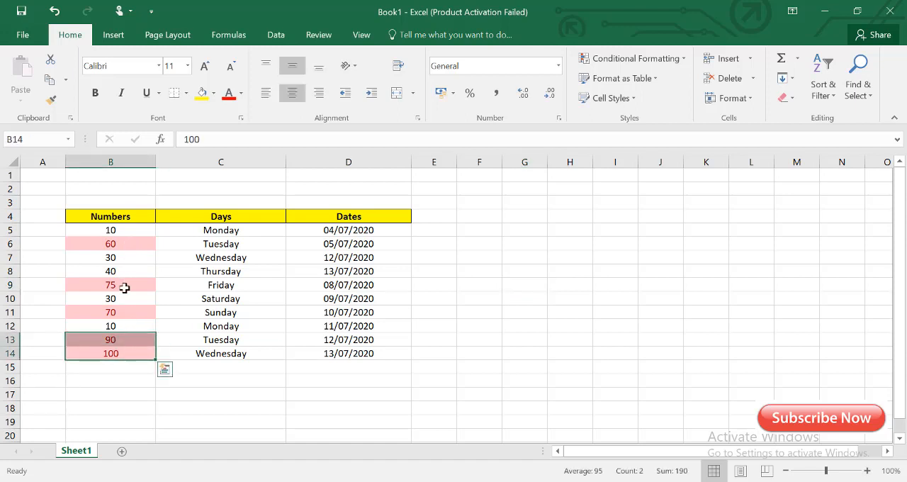
left_click(123, 286)
type("10")
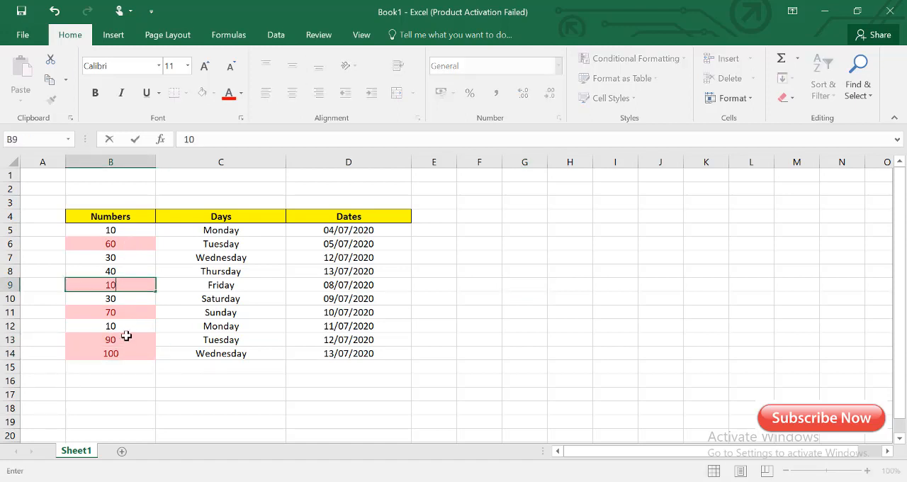
left_click(523, 340)
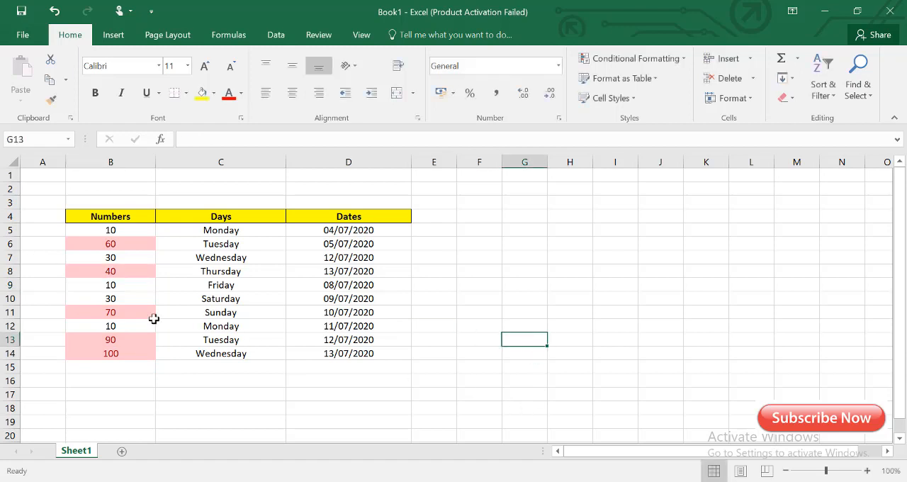
left_click(116, 289)
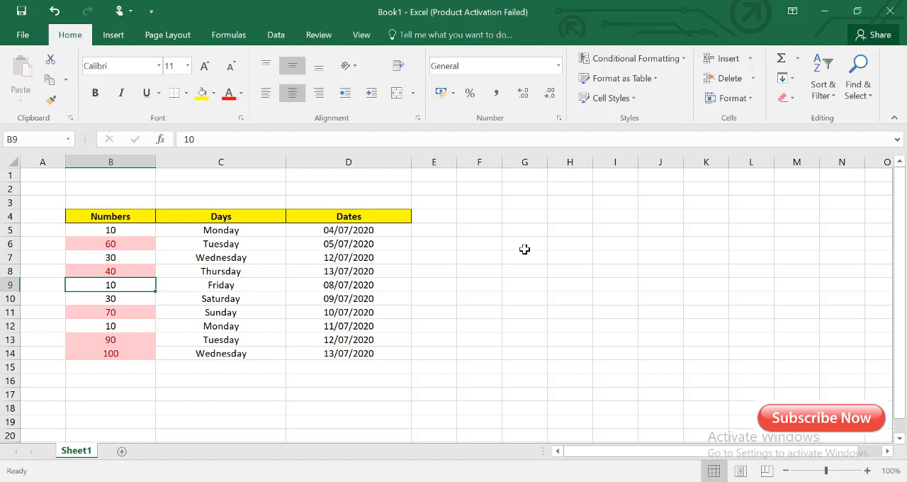
left_click(683, 61)
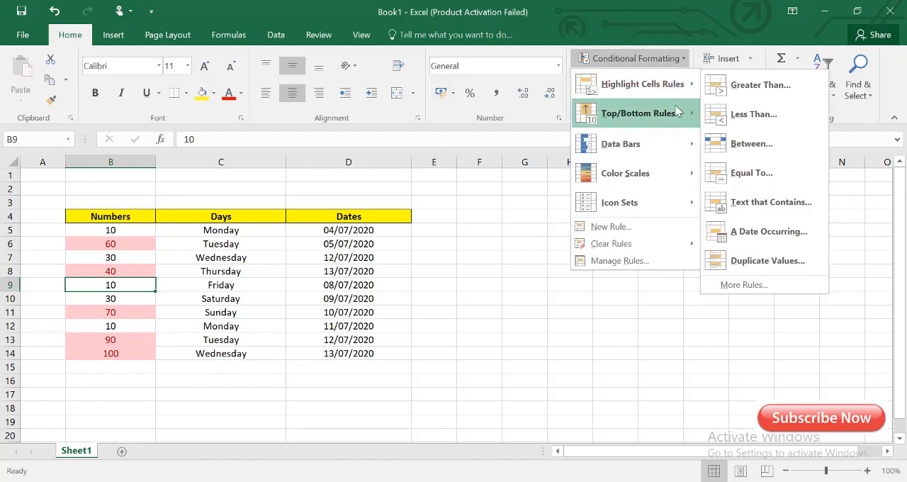
mouse_move(676, 116)
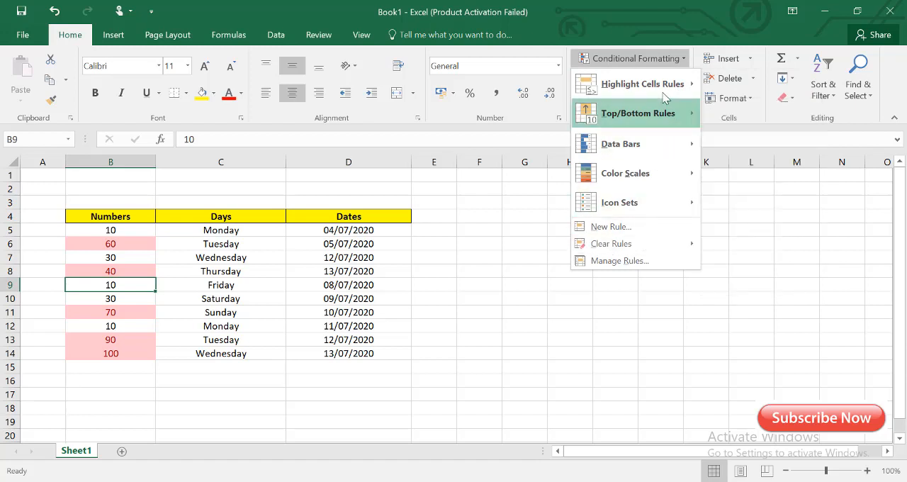
mouse_move(670, 85)
left_click(685, 59)
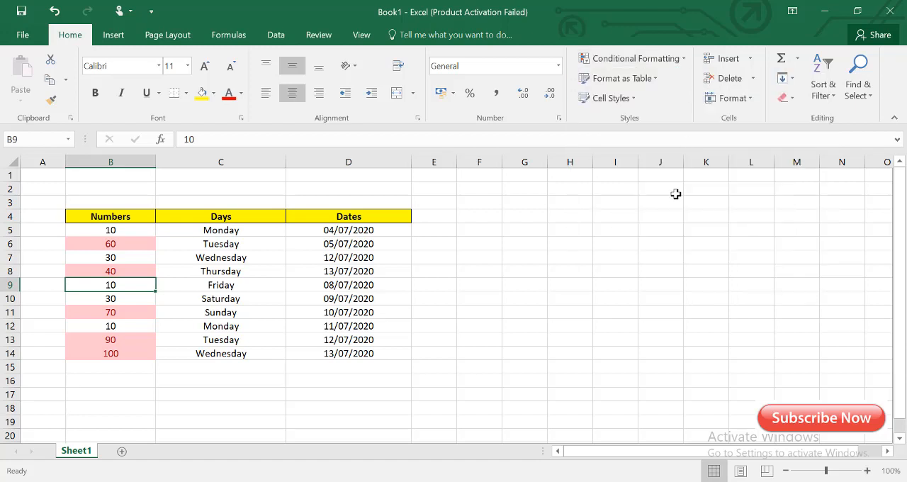